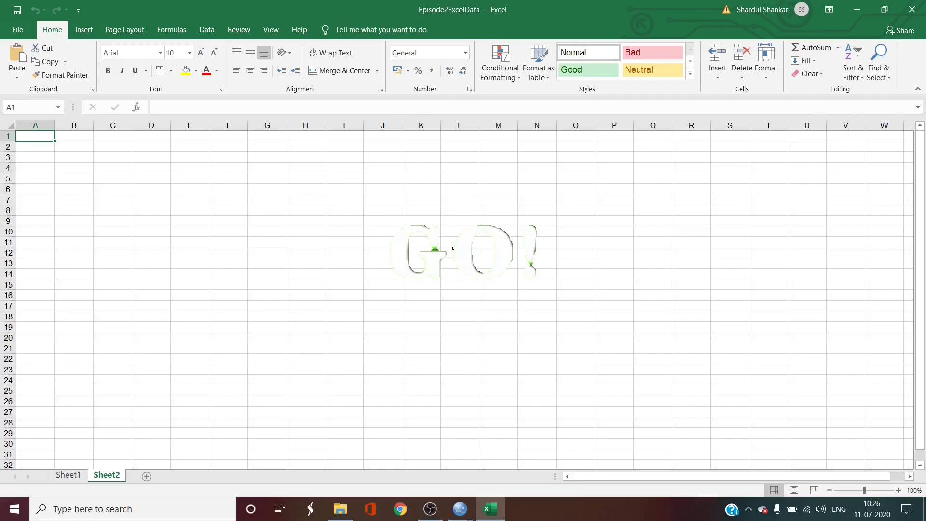
Switch to Sheet1 and inspect the ID, Gender and Date_of_Joining columns and the header rows.
{"action": "left_click", "coordinate": [72, 477]}
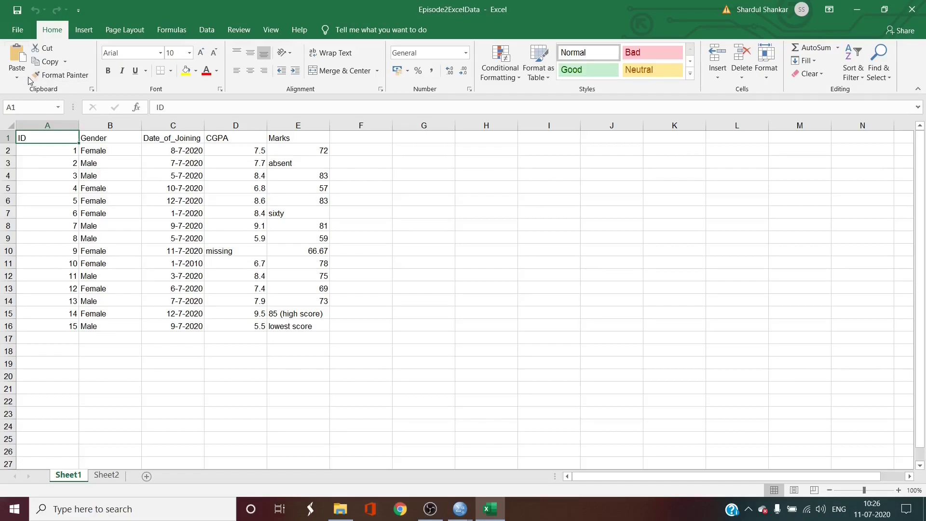
{"action": "left_click", "coordinate": [47, 125]}
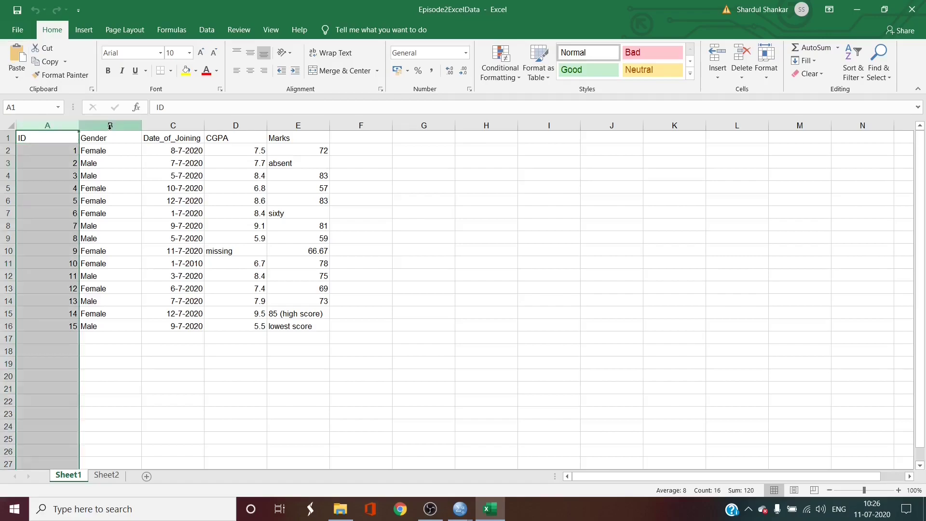
{"action": "left_click", "coordinate": [111, 126]}
{"action": "left_click", "coordinate": [165, 127]}
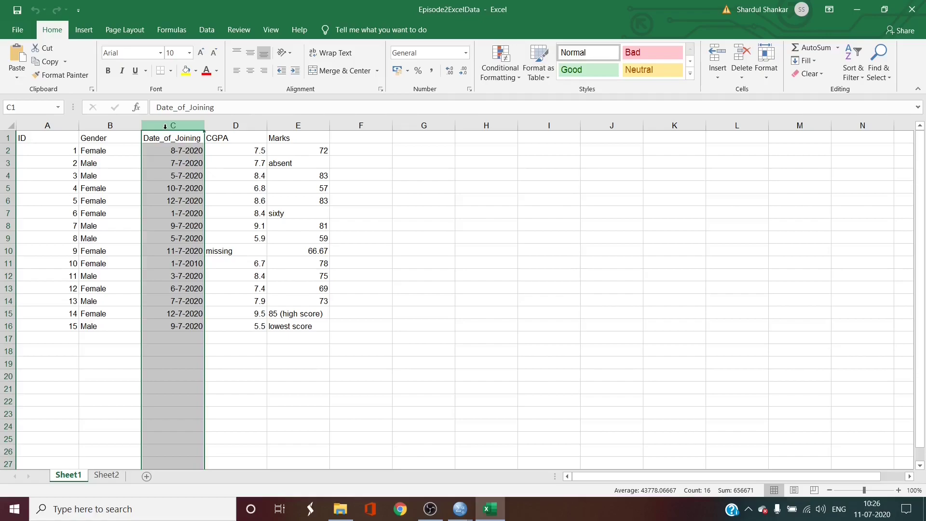
{"action": "left_click", "coordinate": [17, 151]}
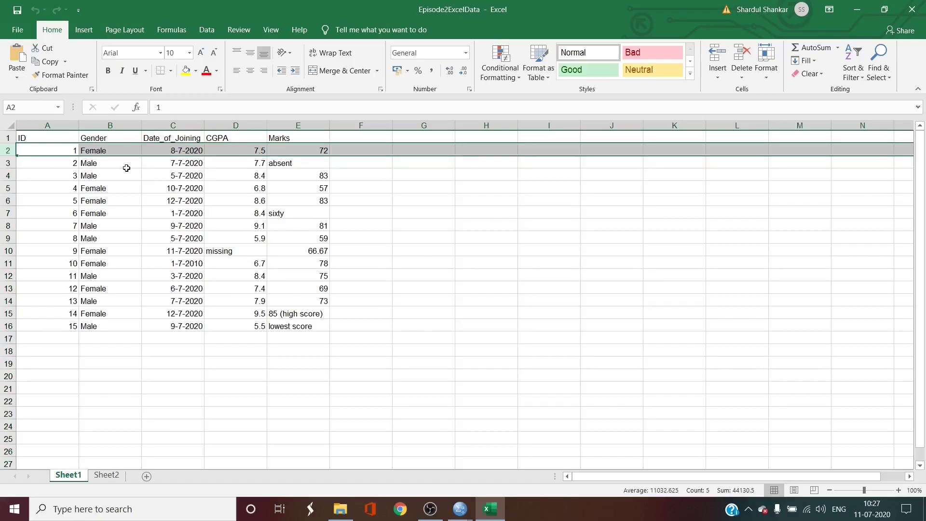
{"action": "left_click", "coordinate": [158, 180]}
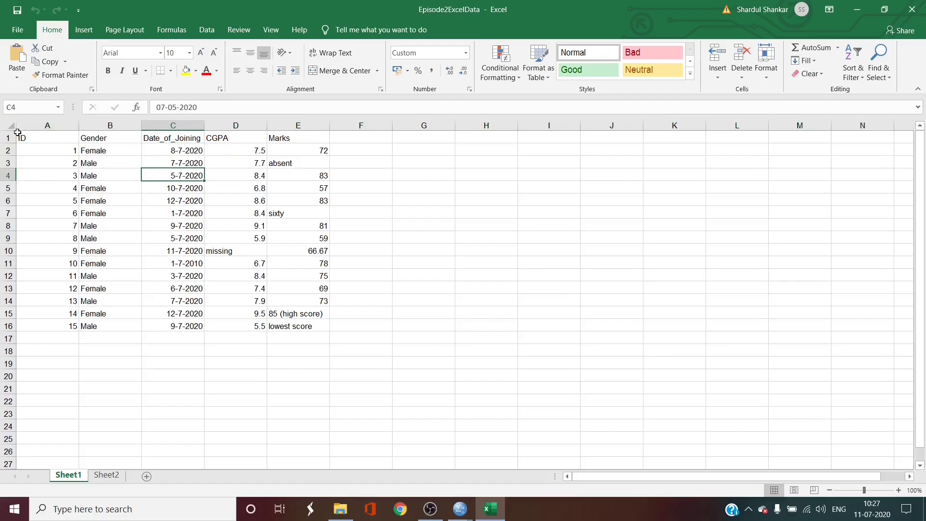
{"action": "left_click", "coordinate": [4, 138]}
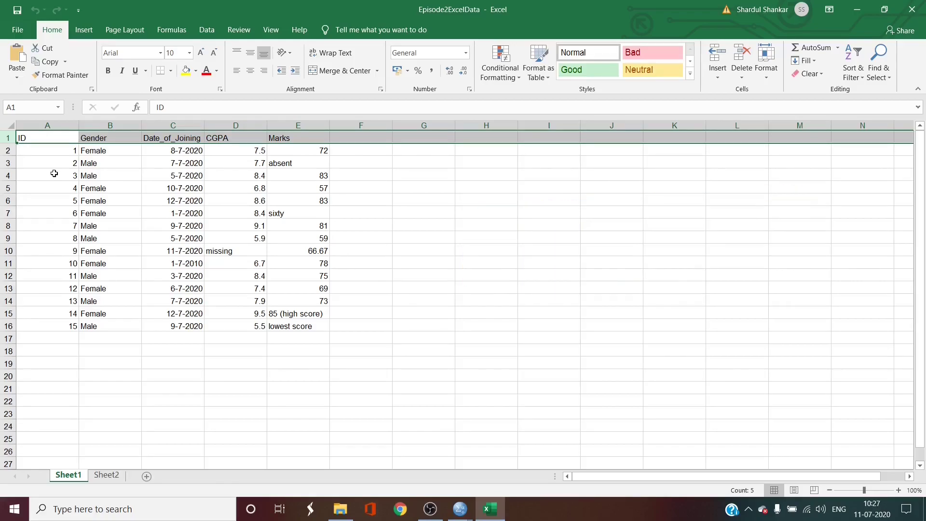
{"action": "left_click", "coordinate": [56, 126]}
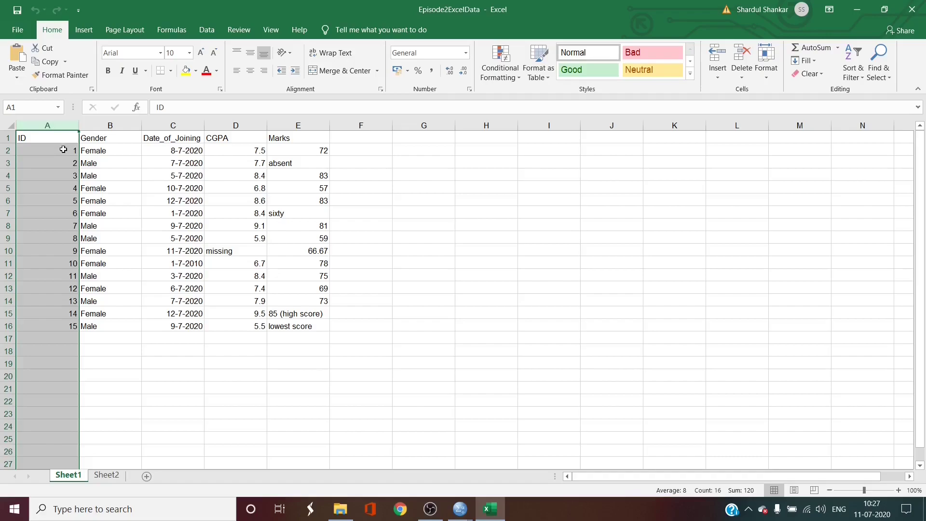
{"action": "left_click", "coordinate": [64, 149]}
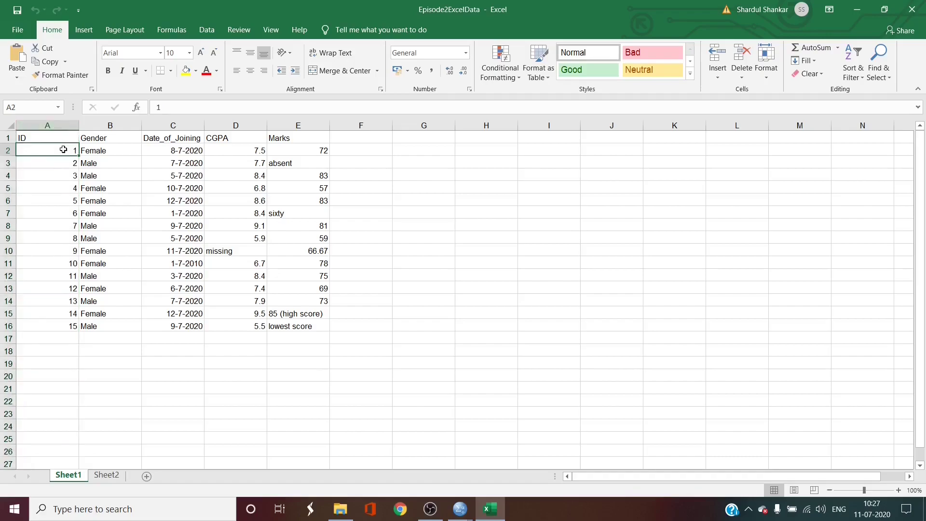
{"action": "left_click_drag", "start_coordinate": [63, 149], "coordinate": [71, 322]}
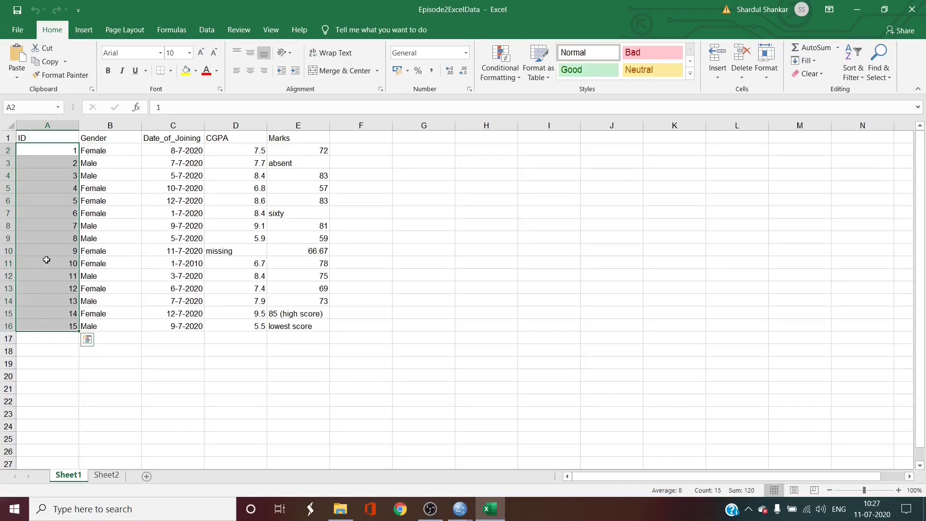
{"action": "left_click", "coordinate": [67, 211]}
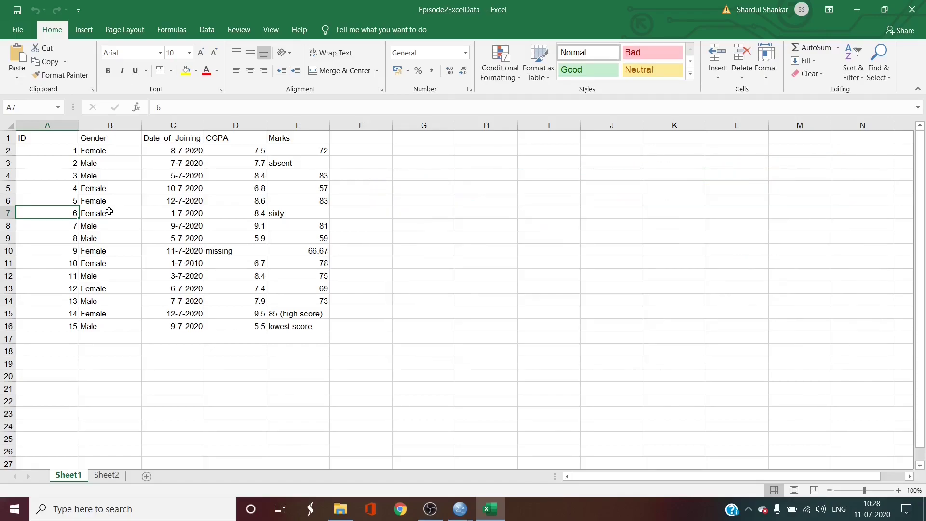
{"action": "left_click", "coordinate": [111, 125]}
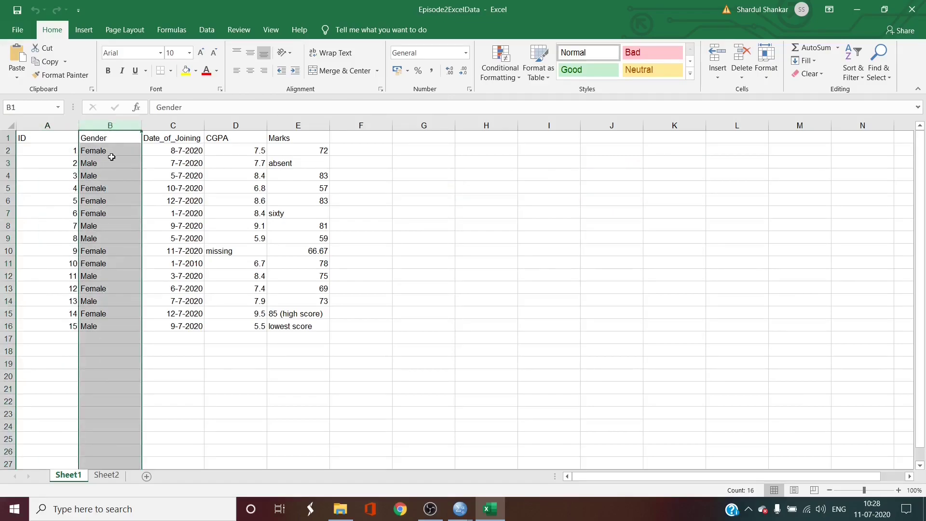
Select the Gender values in B2:B16 and bring up Find & Select.
{"action": "left_click_drag", "start_coordinate": [106, 151], "coordinate": [99, 323]}
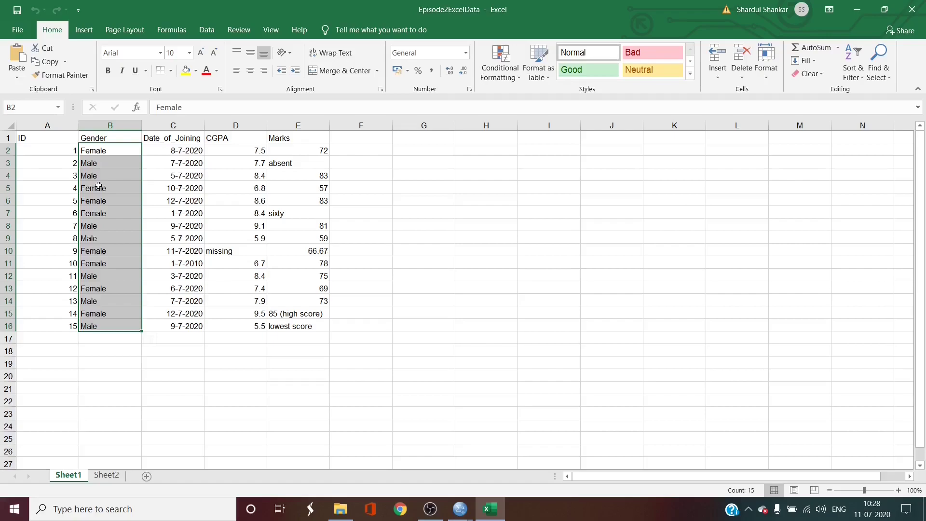
{"action": "left_click", "coordinate": [883, 78]}
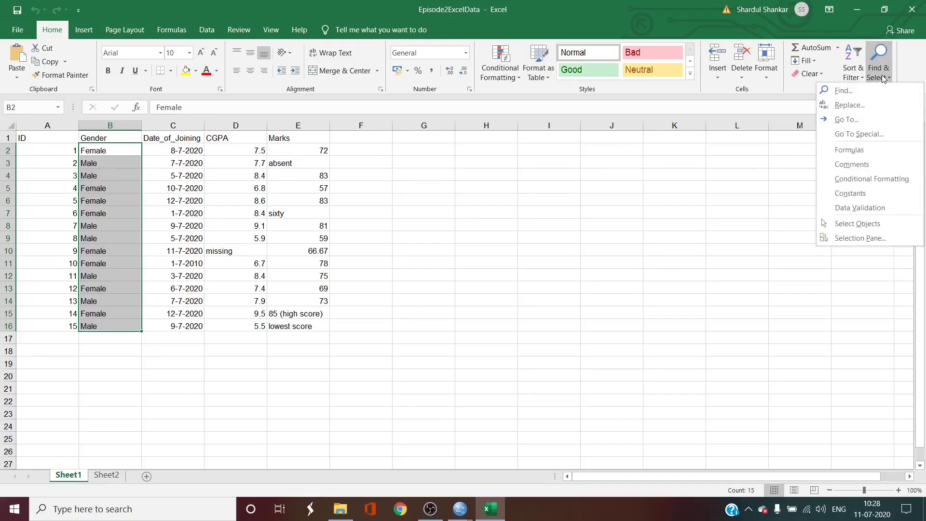
Replace all 'Male' with 0 in the selected Gender cells.
{"action": "left_click", "coordinate": [853, 104]}
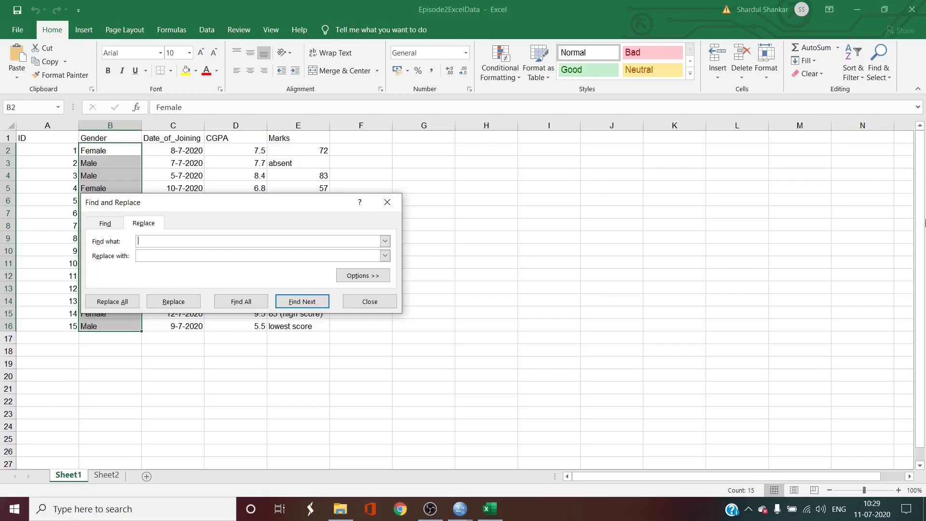
{"action": "type", "text": "Male"}
{"action": "key", "text": "Tab"}
{"action": "left_click_drag", "start_coordinate": [211, 201], "coordinate": [428, 204]}
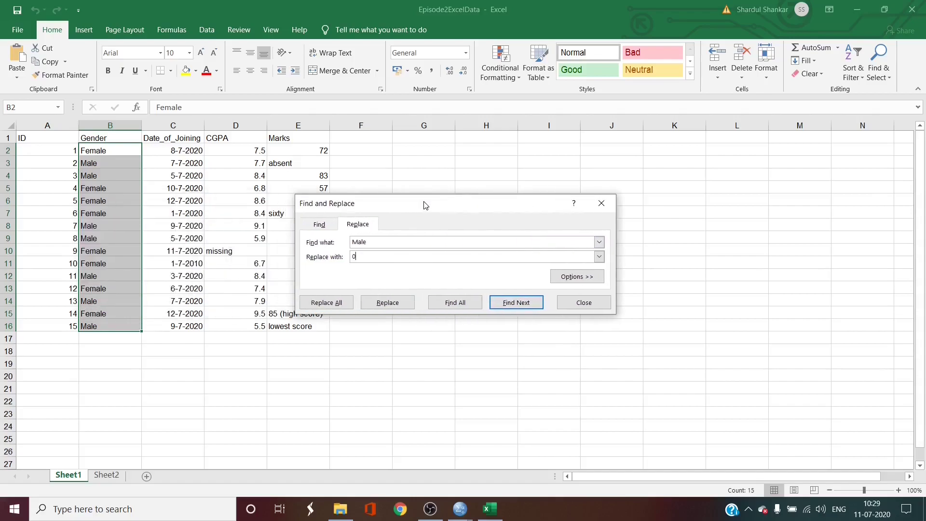
{"action": "left_click", "coordinate": [332, 309]}
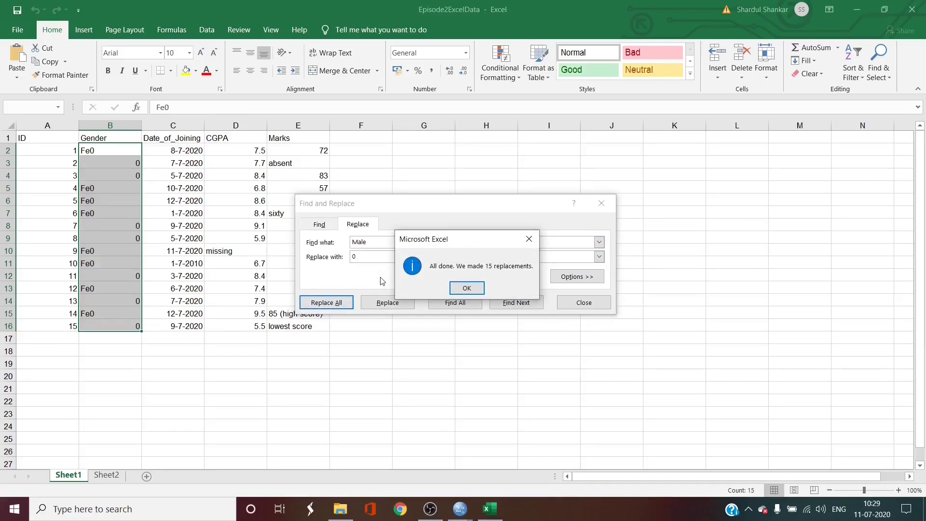
Dismiss the 15-replacements message, close Find and Replace, and undo the Male-to-0 replacement.
{"action": "left_click", "coordinate": [467, 288]}
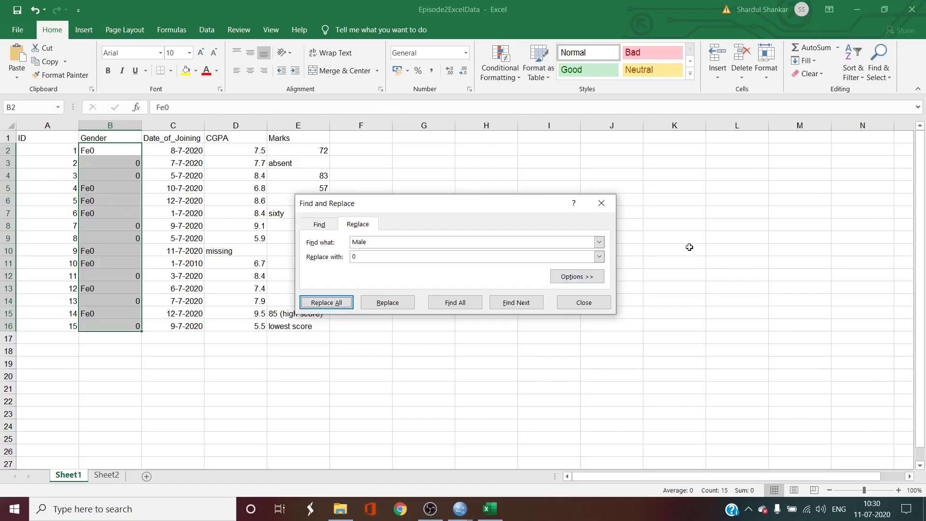
{"action": "left_click", "coordinate": [601, 203]}
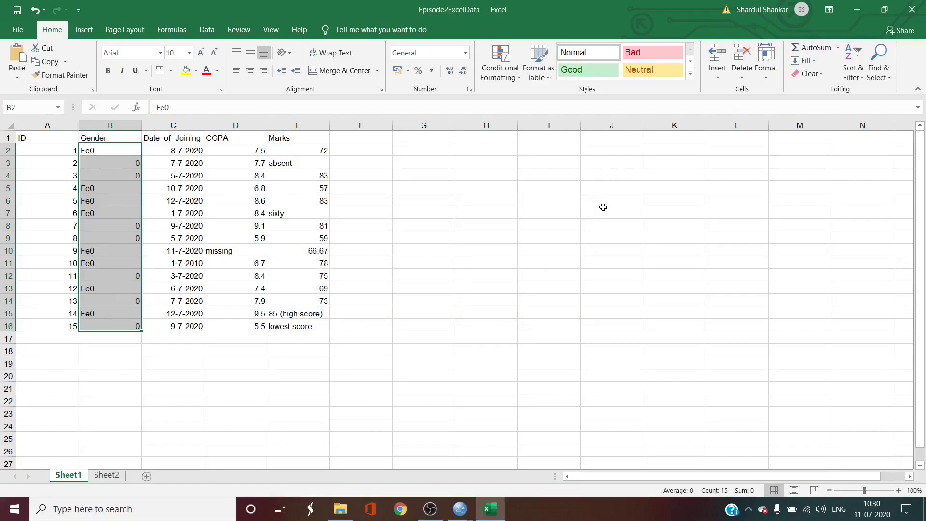
{"action": "key", "text": "ctrl+z"}
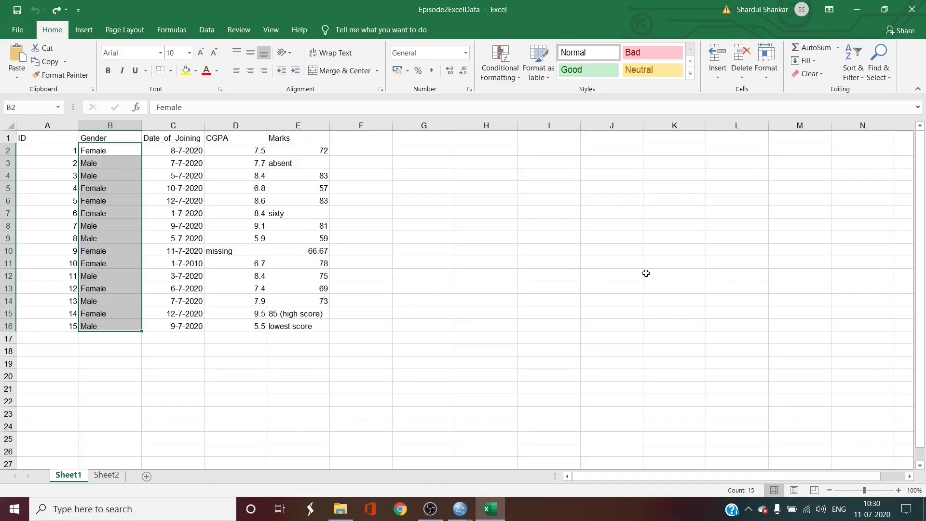
Replace every 'Female' in the Gender selection with 0, giving 8 replacements.
{"action": "left_click", "coordinate": [887, 69]}
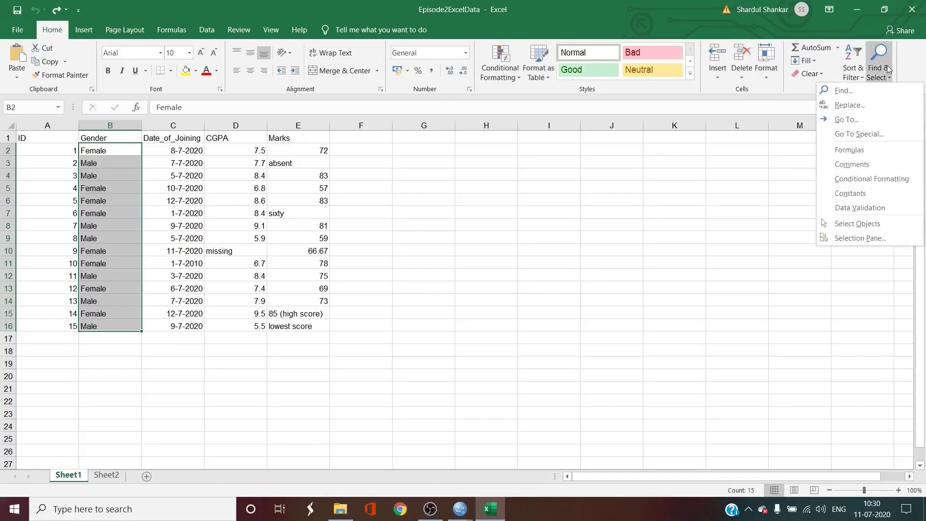
{"action": "left_click", "coordinate": [869, 112]}
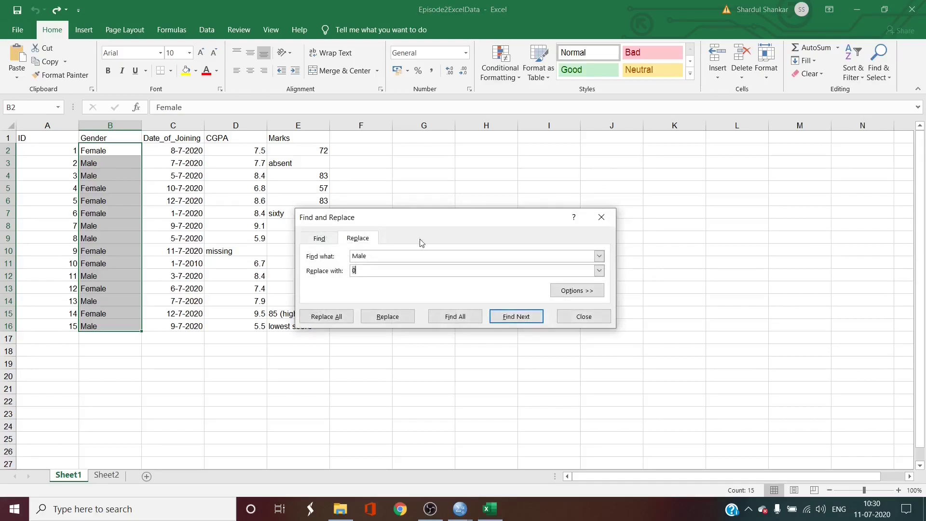
{"action": "double_click", "coordinate": [373, 256]}
{"action": "type", "text": "Female"}
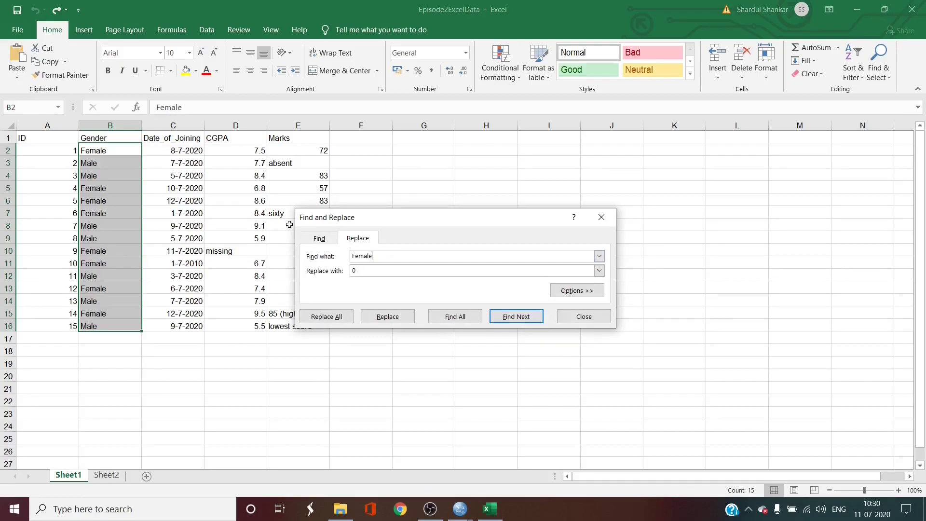
{"action": "left_click", "coordinate": [322, 316]}
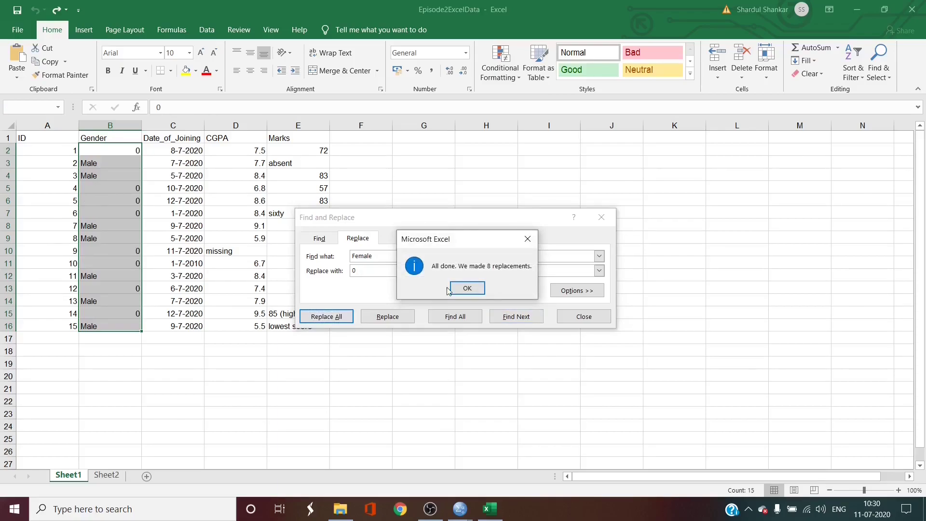
{"action": "left_click", "coordinate": [466, 289]}
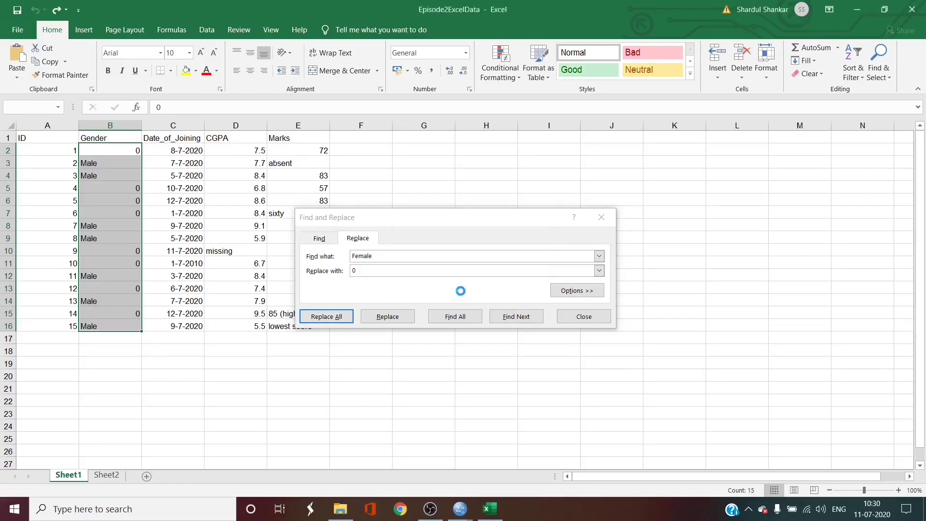
Change the search text to 'Male' and replace all with 1, giving 7 replacements.
{"action": "left_click", "coordinate": [361, 257]}
{"action": "left_click_drag", "start_coordinate": [361, 257], "coordinate": [348, 254]}
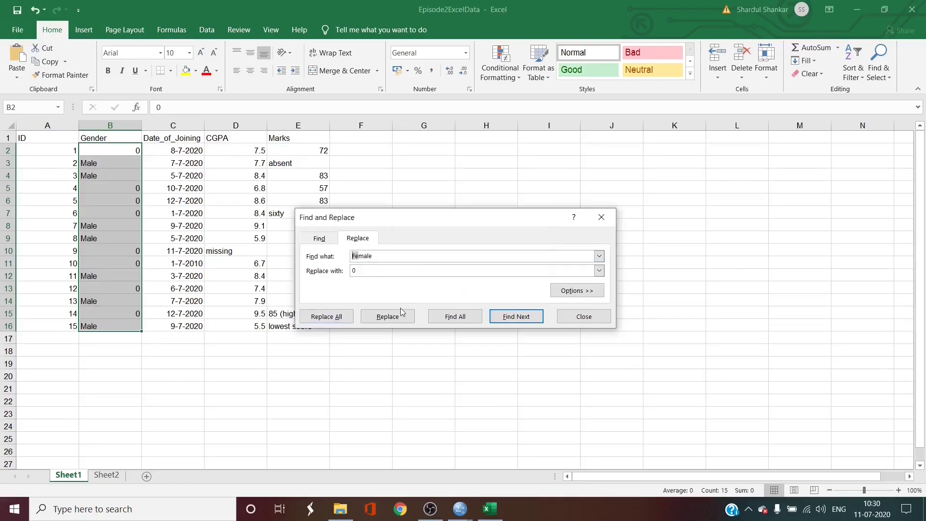
{"action": "key", "text": "Delete"}
{"action": "key", "text": "Delete"}
{"action": "key", "text": "Delete"}
{"action": "type", "text": "M"}
{"action": "key", "text": "Tab"}
{"action": "type", "text": "1"}
{"action": "left_click", "coordinate": [336, 316]}
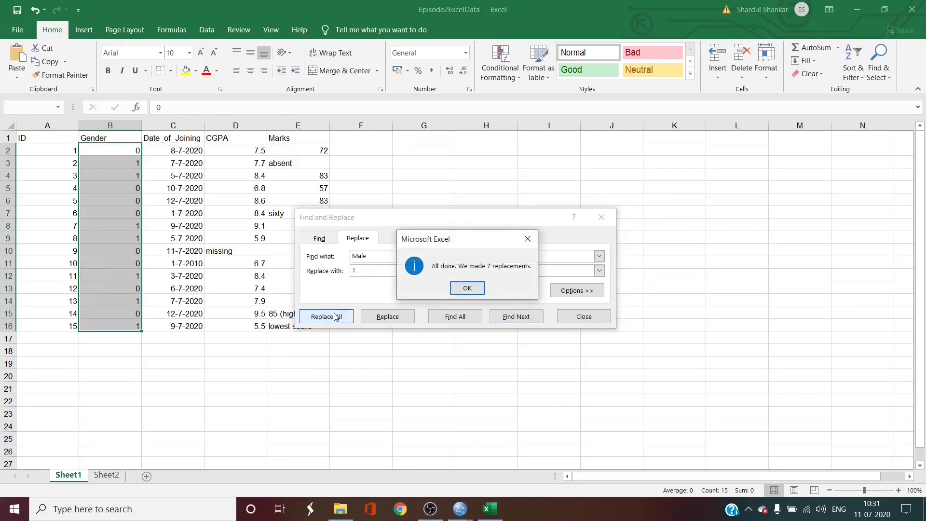
{"action": "left_click", "coordinate": [467, 288]}
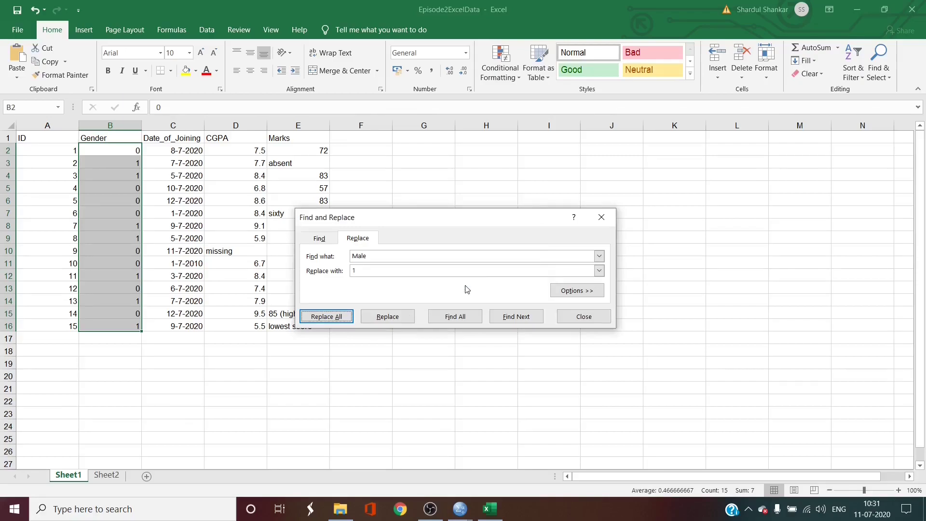
{"action": "left_click", "coordinate": [601, 219]}
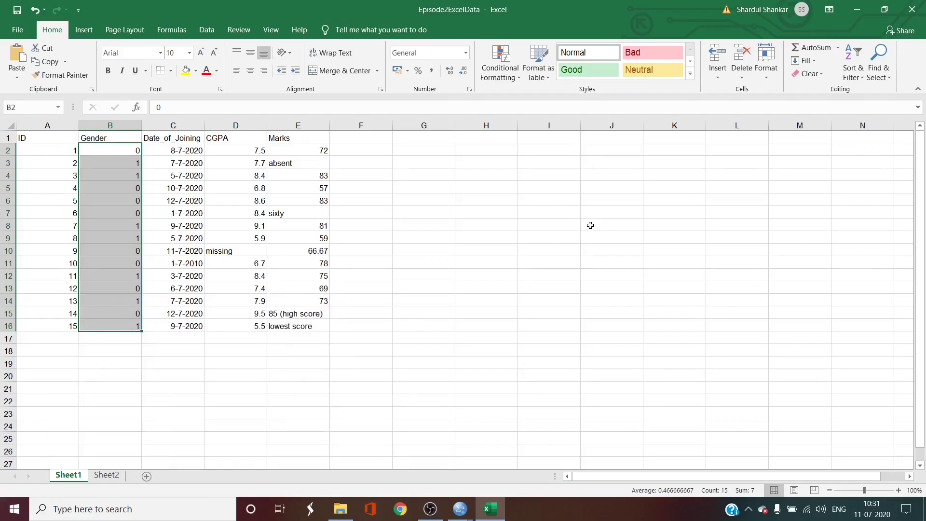
{"action": "left_click", "coordinate": [172, 126]}
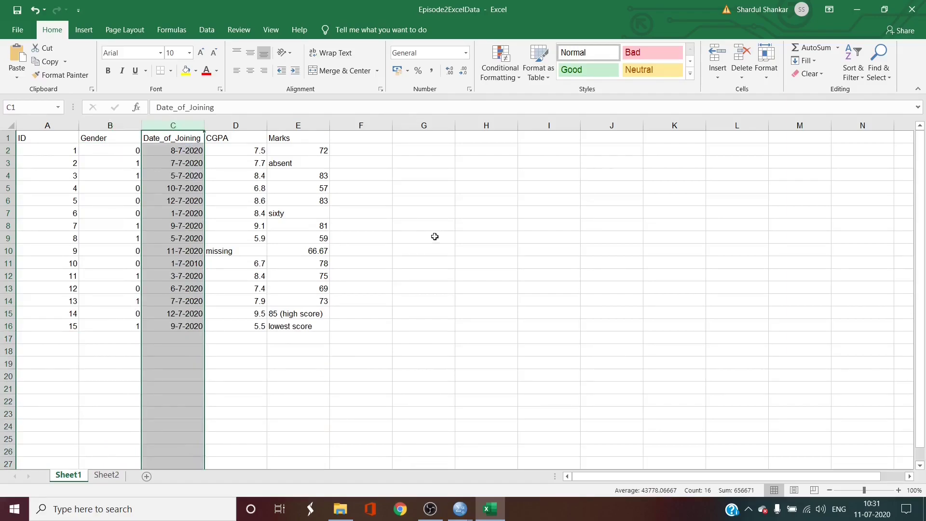
Correct the joining date in C11 from 1-7-2010 to 1-7-2020.
{"action": "left_click_drag", "start_coordinate": [164, 154], "coordinate": [165, 324]}
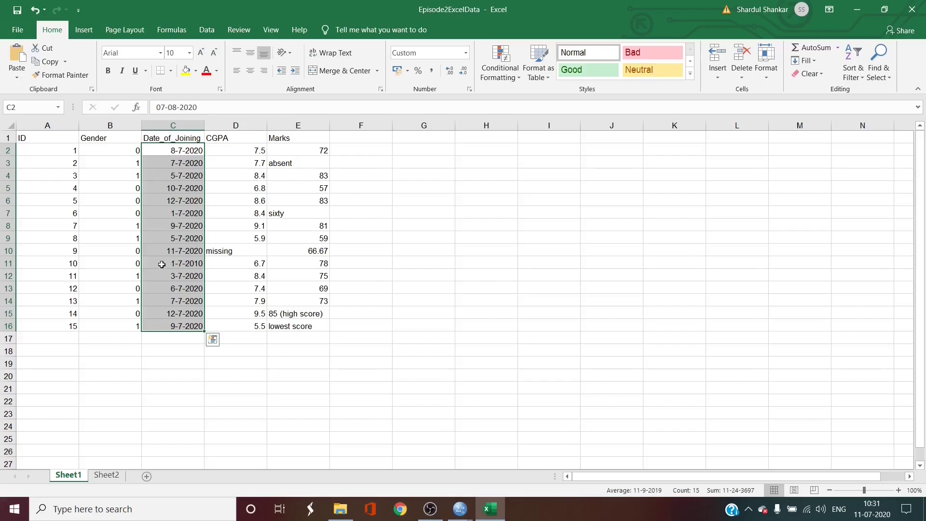
{"action": "left_click", "coordinate": [171, 261]}
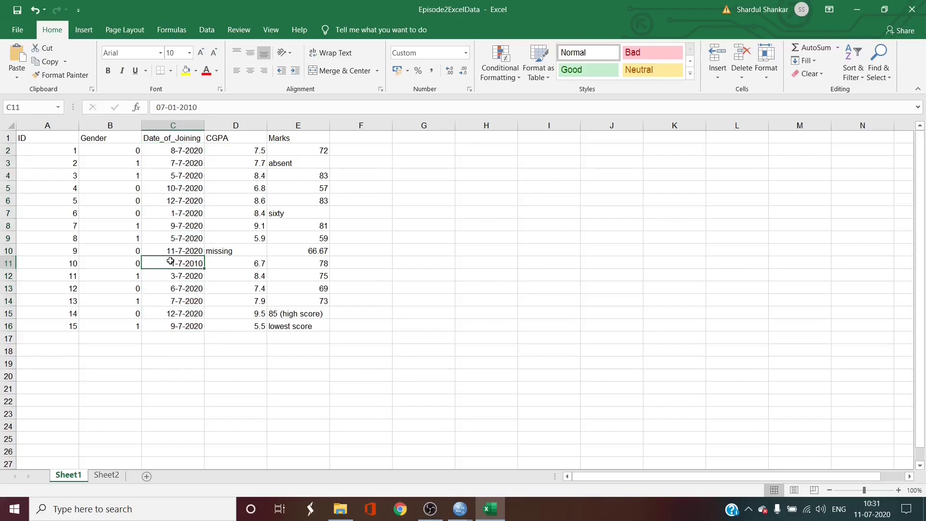
{"action": "double_click", "coordinate": [199, 264]}
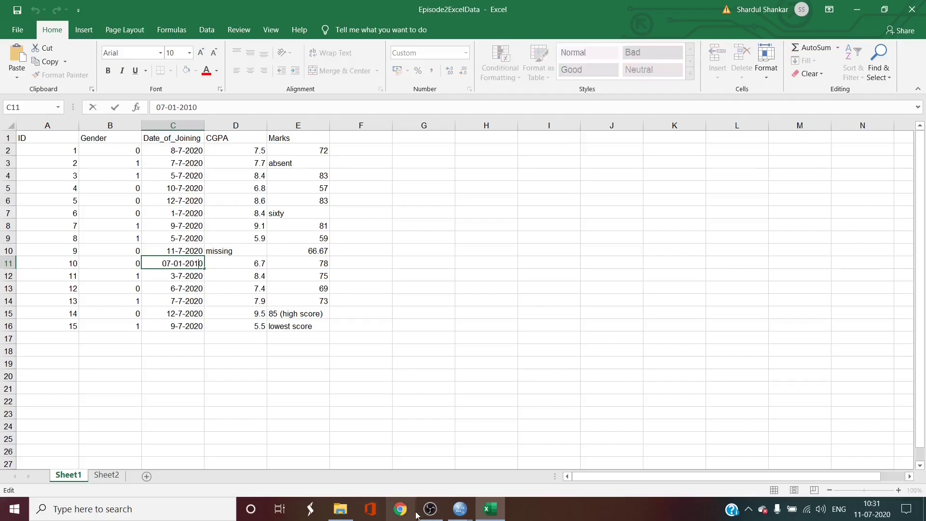
{"action": "key", "text": "BackSpace"}
{"action": "type", "text": "2"}
{"action": "key", "text": "Return"}
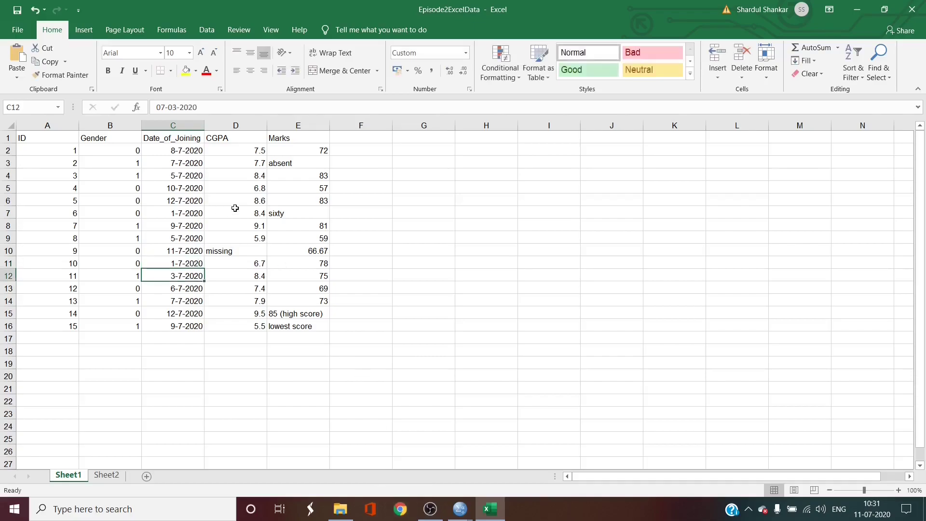
{"action": "left_click_drag", "start_coordinate": [190, 141], "coordinate": [185, 328]}
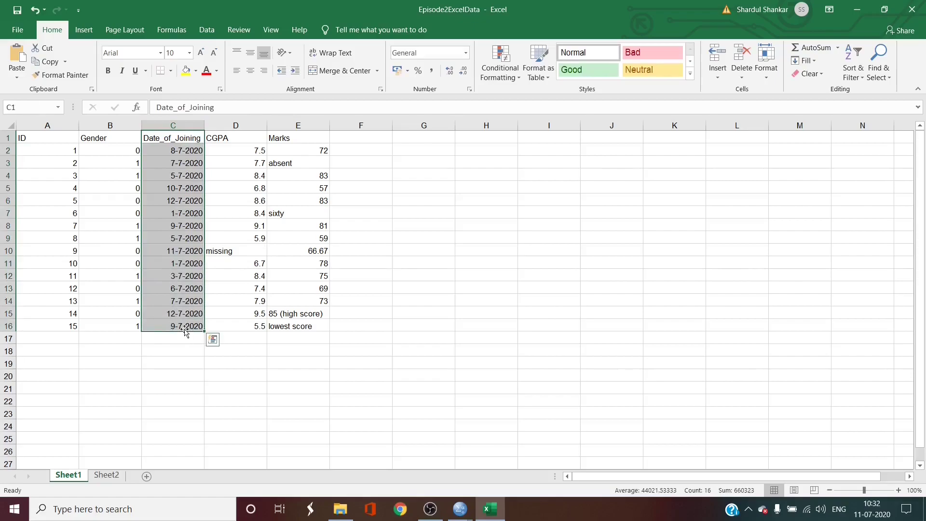
Clear the 'missing' CGPA entry from cell D10.
{"action": "left_click", "coordinate": [240, 124]}
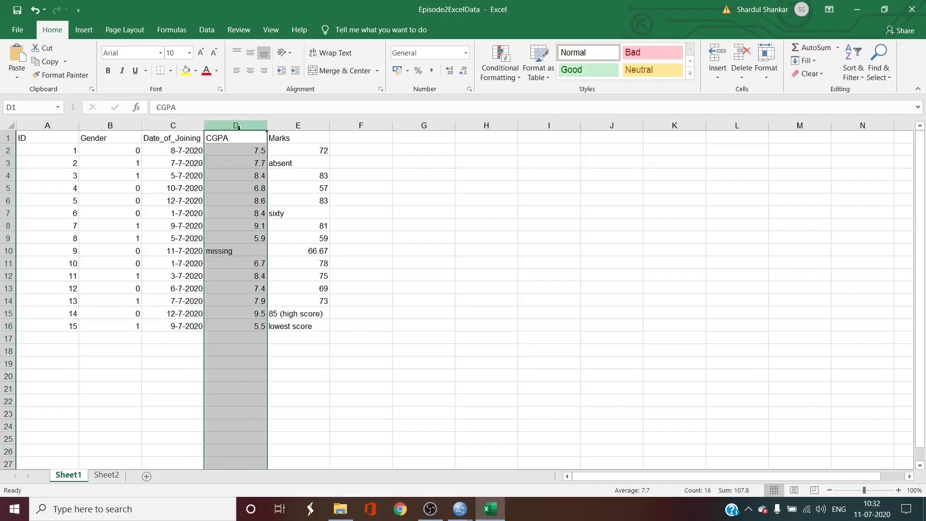
{"action": "left_click", "coordinate": [226, 251]}
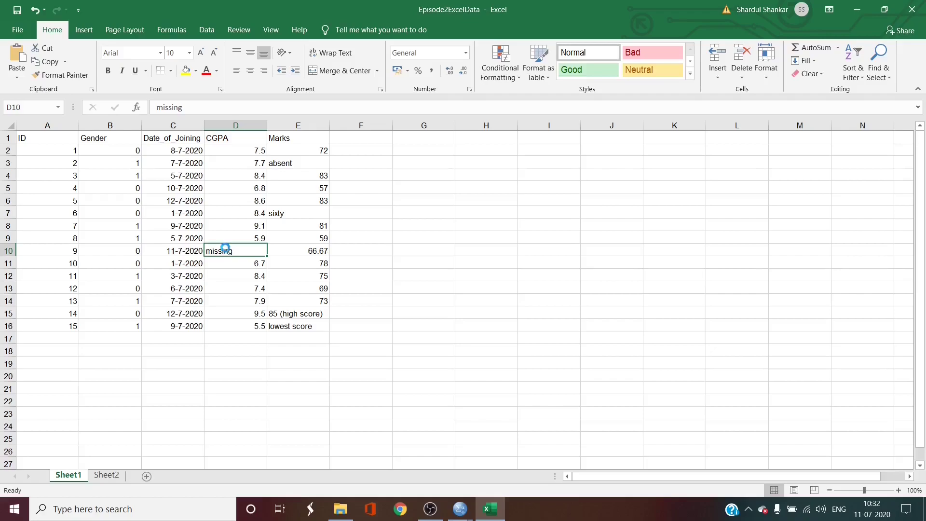
{"action": "key", "text": "Delete"}
{"action": "left_click", "coordinate": [306, 126]}
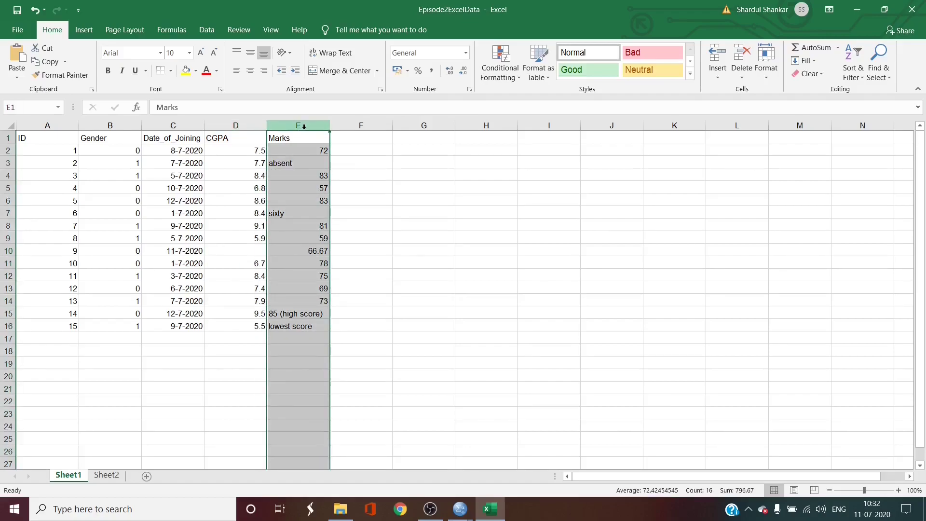
Strip '(high score)' from cell E15, leaving the mark 85.
{"action": "left_click", "coordinate": [290, 317]}
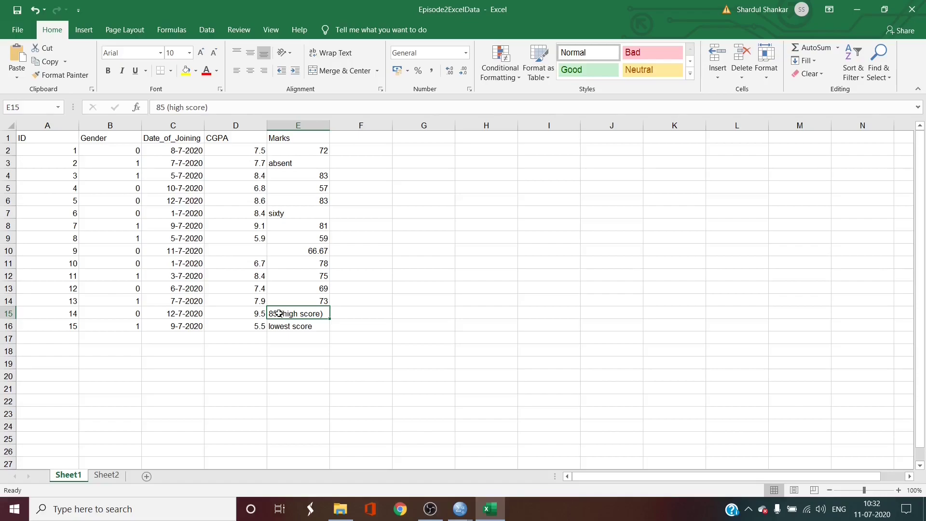
{"action": "double_click", "coordinate": [281, 314]}
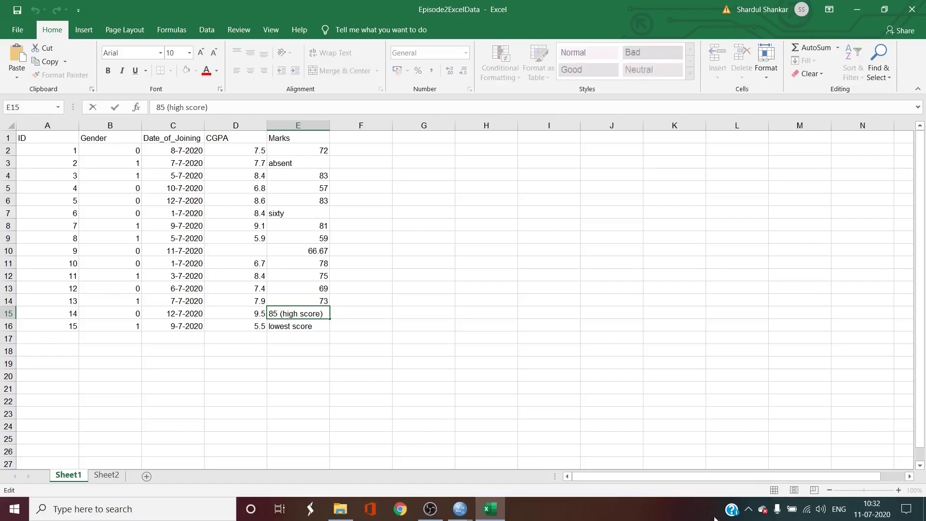
{"action": "key", "text": "Delete"}
{"action": "key", "text": "Delete"}
{"action": "key", "text": "Delete"}
{"action": "key", "text": "Delete"}
{"action": "key", "text": "Delete"}
{"action": "key", "text": "Delete"}
{"action": "key", "text": "Delete"}
{"action": "key", "text": "Delete"}
{"action": "key", "text": "Delete"}
{"action": "key", "text": "Delete"}
{"action": "key", "text": "Delete"}
{"action": "key", "text": "Return"}
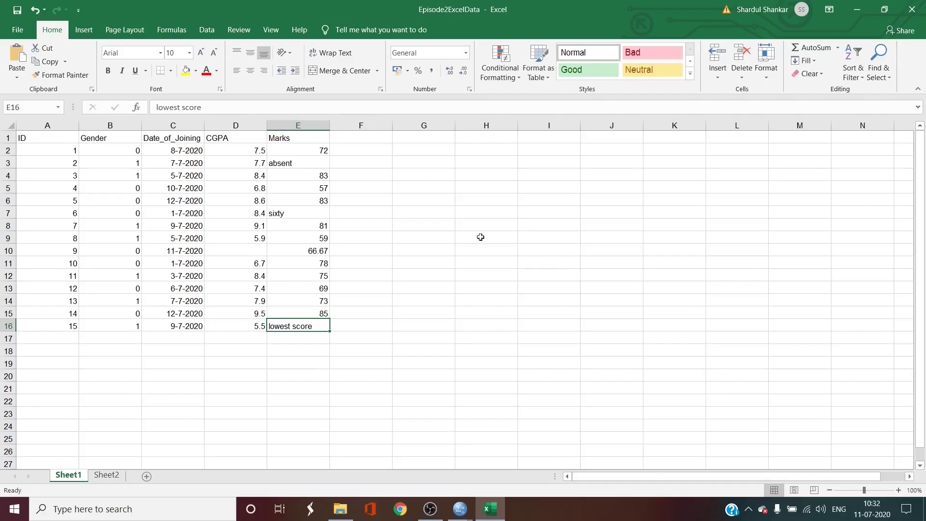
Replace 'sixty' in cell E7 with 60.
{"action": "left_click", "coordinate": [287, 213]}
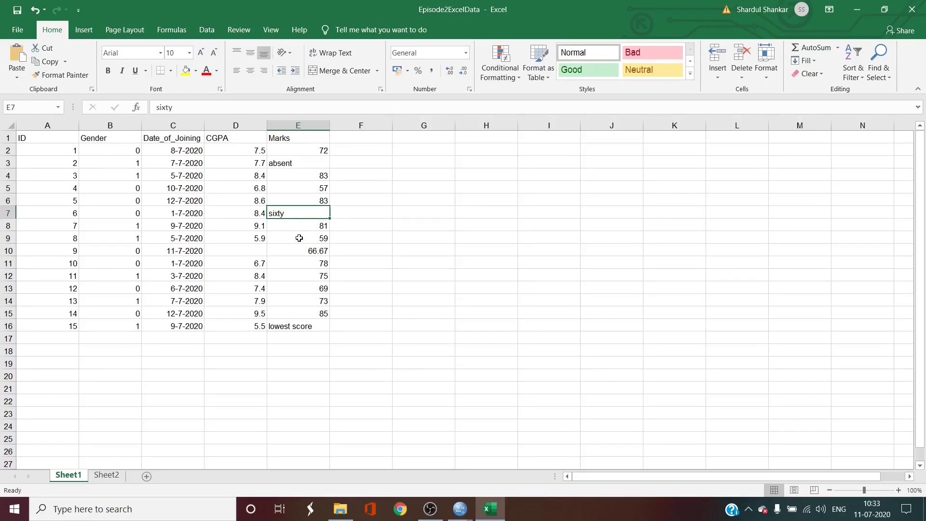
{"action": "type", "text": "6"}
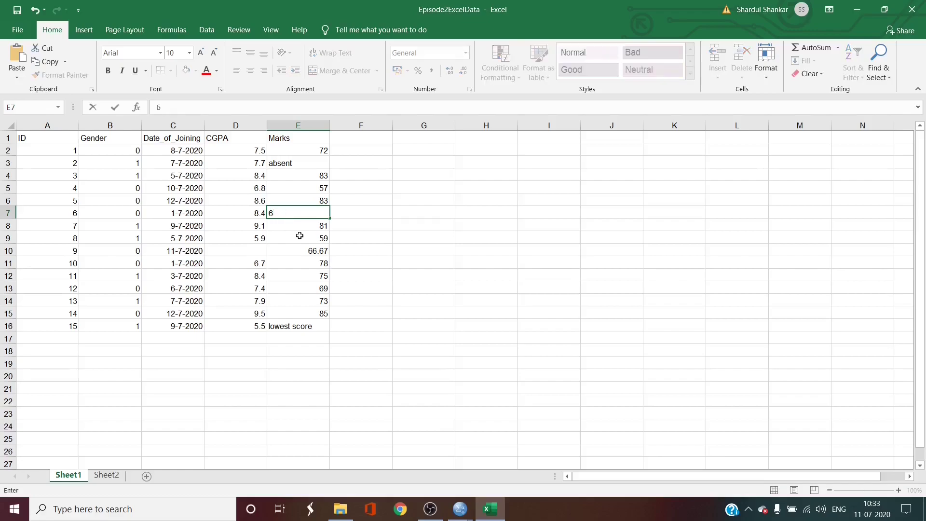
{"action": "type", "text": "0"}
{"action": "key", "text": "Return"}
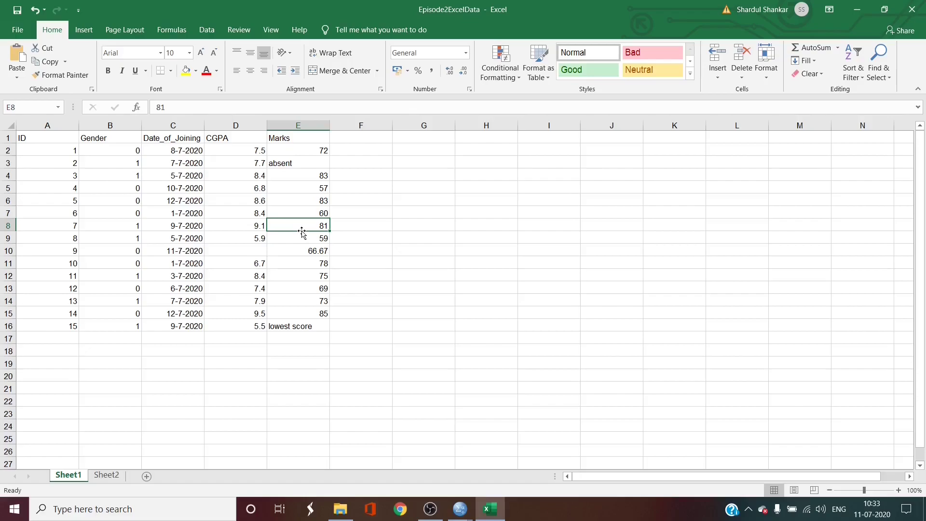
Clear 'absent' from E3 and replace 'lowest score' in E16 with 31.
{"action": "left_click", "coordinate": [290, 164]}
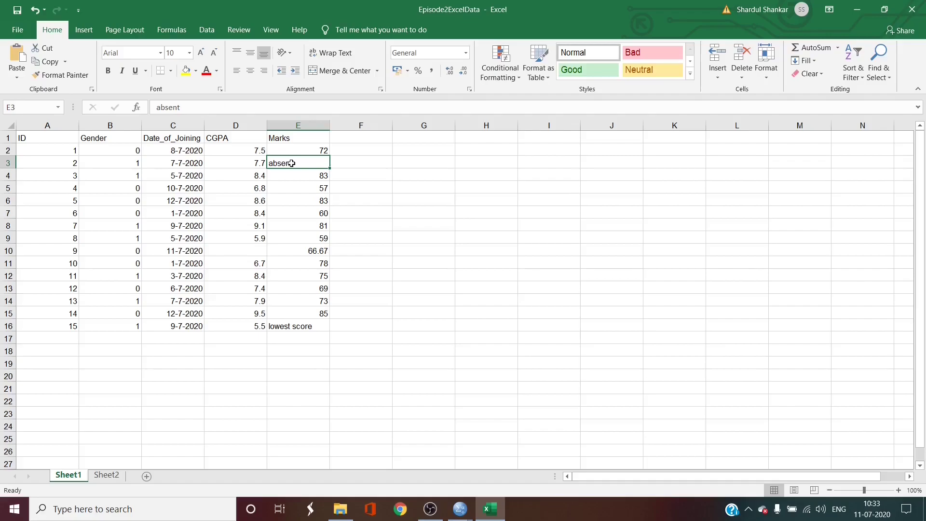
{"action": "key", "text": "Delete"}
{"action": "left_click", "coordinate": [294, 328]}
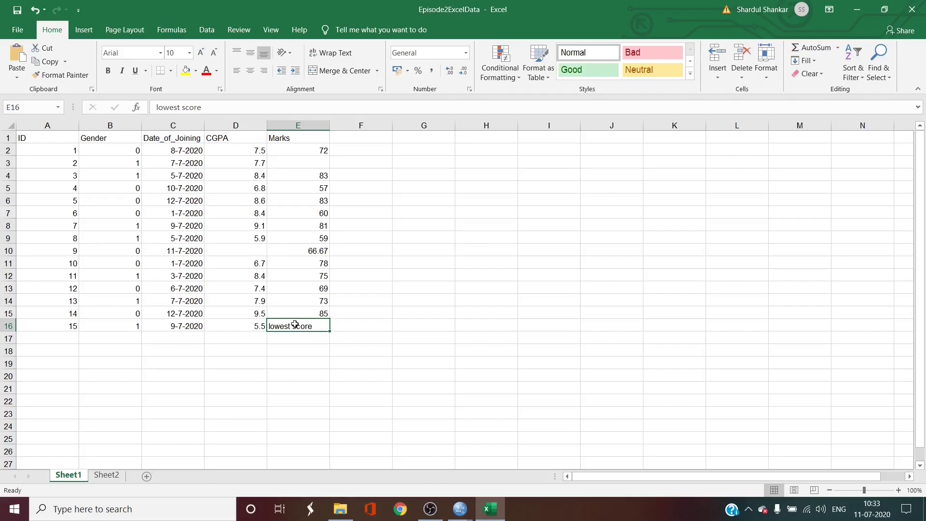
{"action": "key", "text": "Delete"}
{"action": "type", "text": "31"}
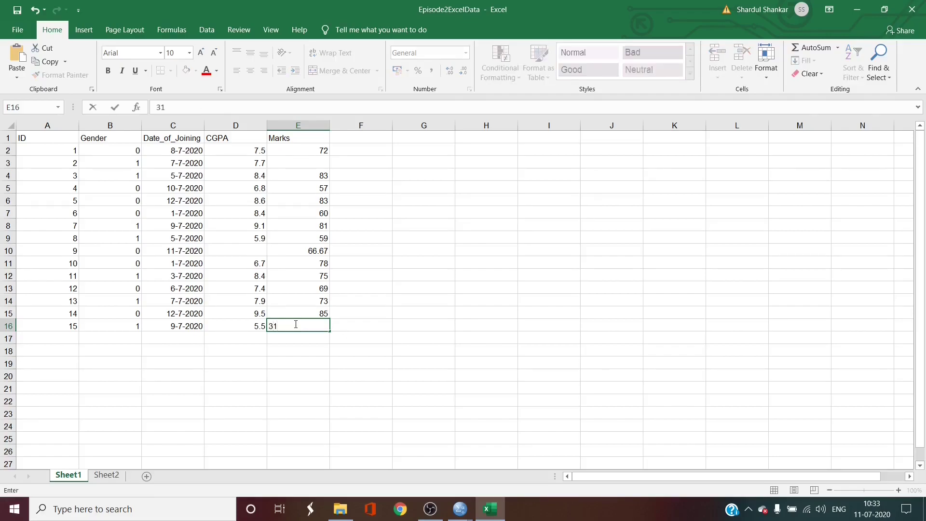
{"action": "key", "text": "Return"}
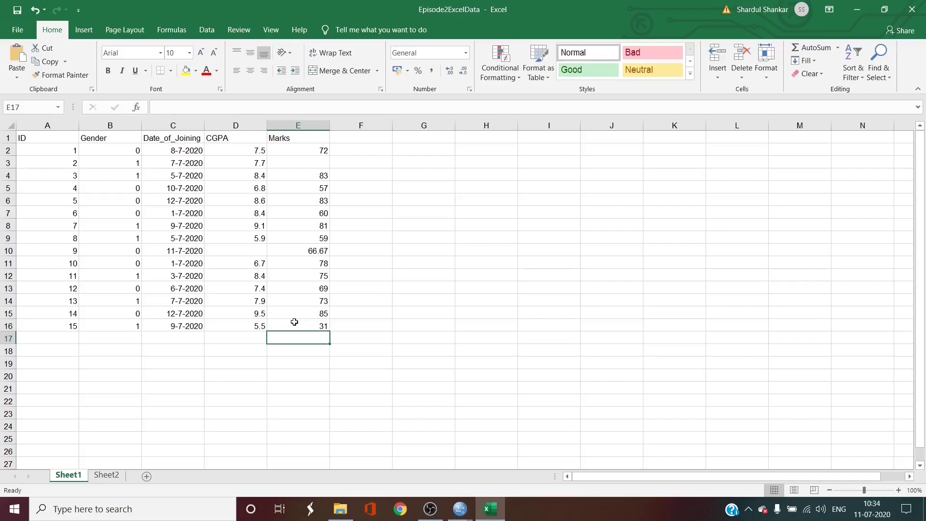
Change the mark in cell E10 from 66.67 to 67.
{"action": "left_click", "coordinate": [308, 251]}
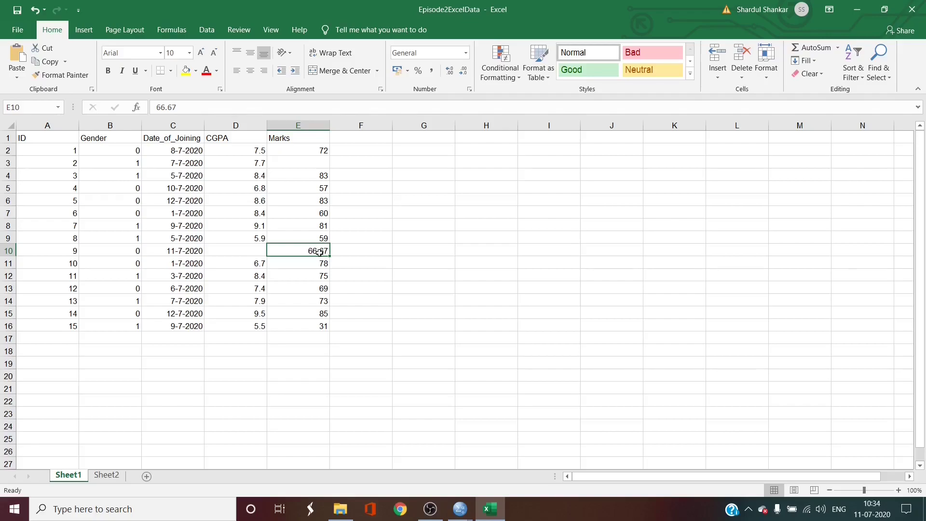
{"action": "double_click", "coordinate": [316, 252]}
{"action": "key", "text": "BackSpace"}
{"action": "key", "text": "BackSpace"}
{"action": "key", "text": "BackSpace"}
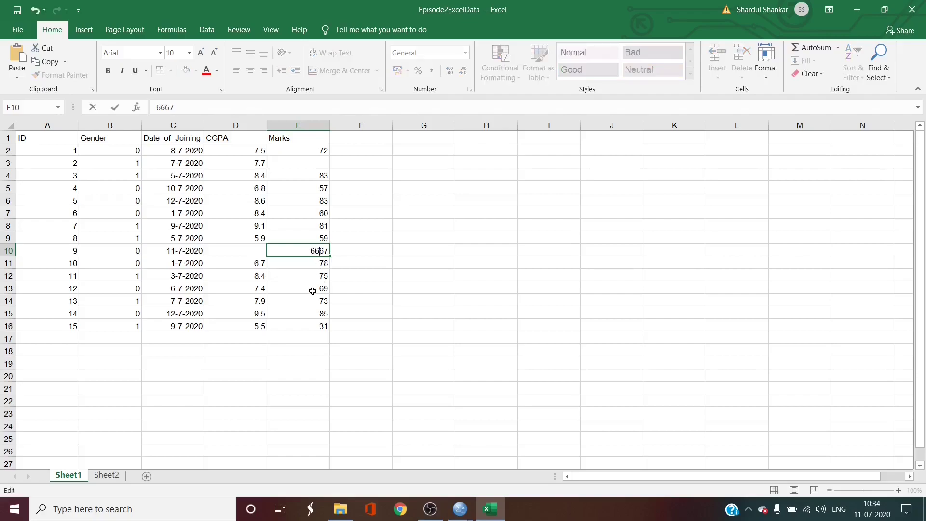
{"action": "key", "text": "Return"}
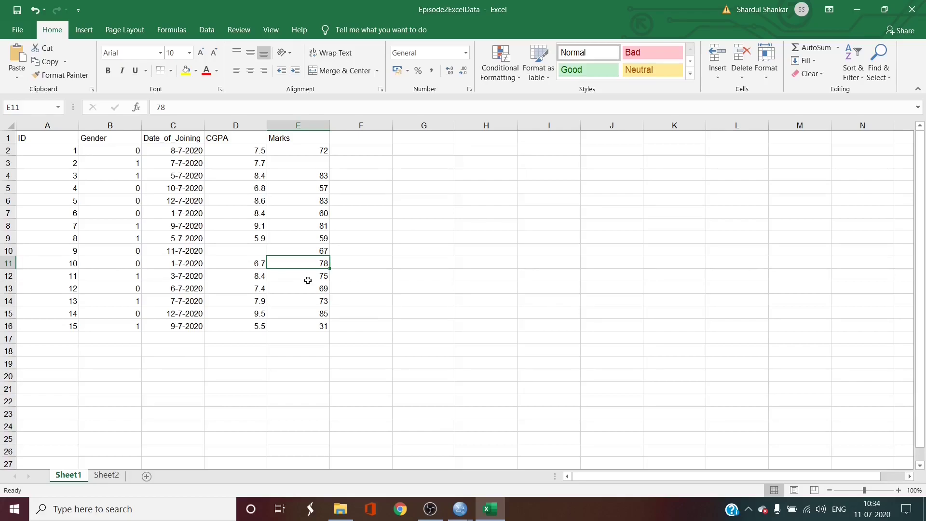
Start File > Save As in Excel and choose the SPSS Masterclass for Beginners folder.
{"action": "left_click", "coordinate": [13, 33]}
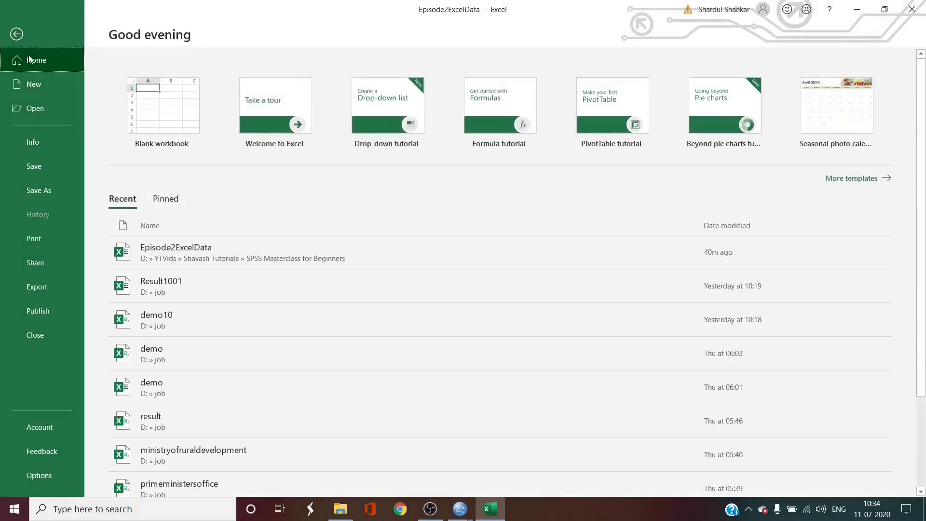
{"action": "left_click", "coordinate": [42, 184]}
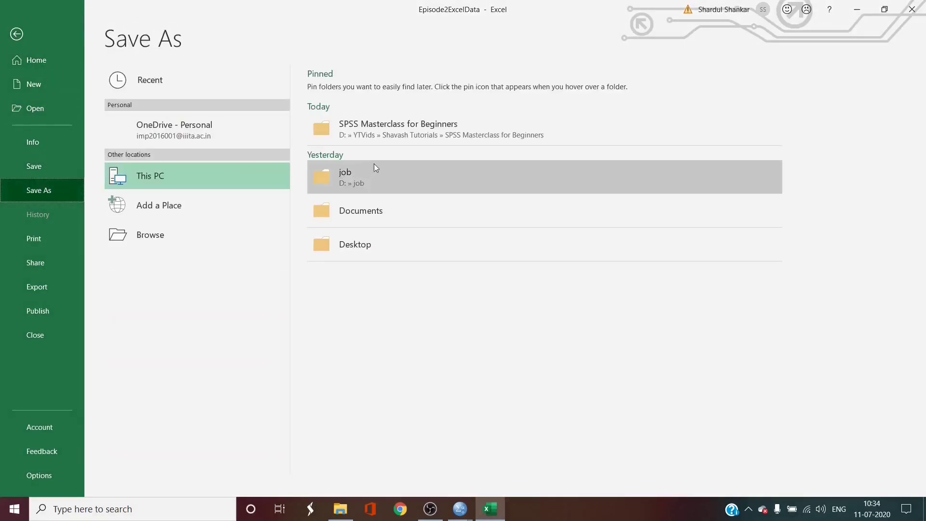
{"action": "left_click", "coordinate": [373, 128]}
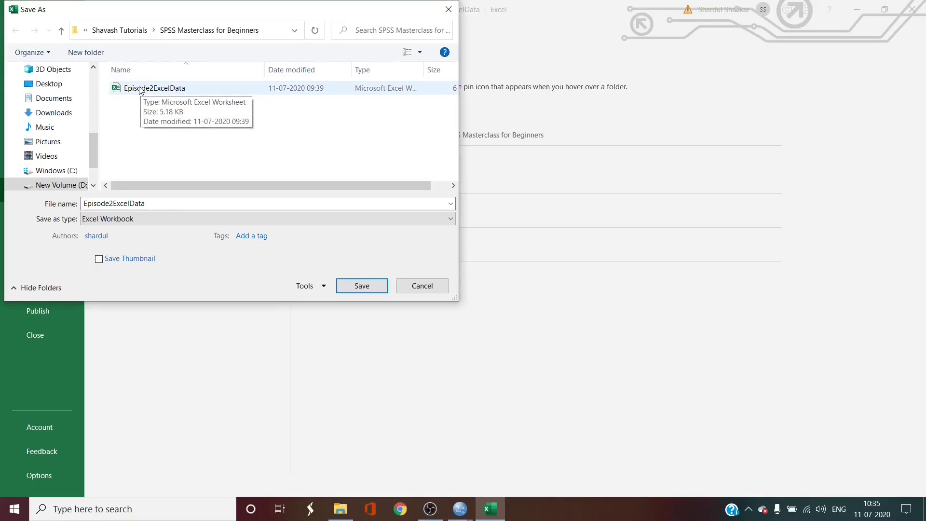
Save the workbook as Episode2ExcelData in Excel Workbook format, replacing the existing file.
{"action": "double_click", "coordinate": [154, 203]}
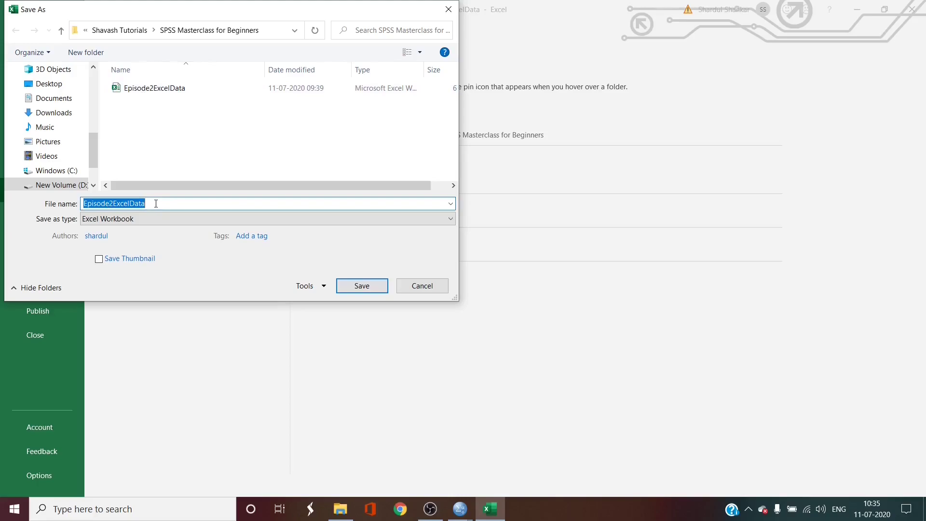
{"action": "type", "text": "E"}
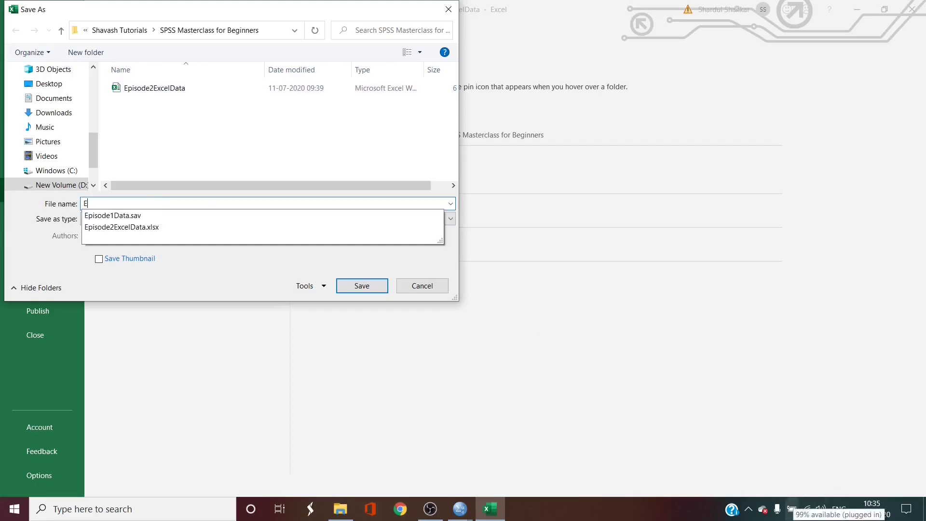
{"action": "type", "text": "pisode2Ex"}
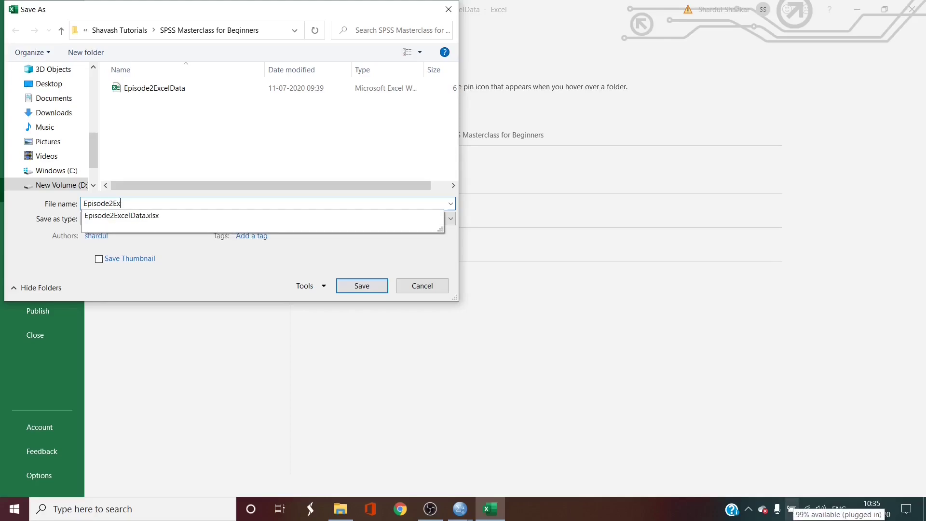
{"action": "type", "text": "celData"}
{"action": "left_click", "coordinate": [50, 253]}
{"action": "left_click", "coordinate": [114, 220]}
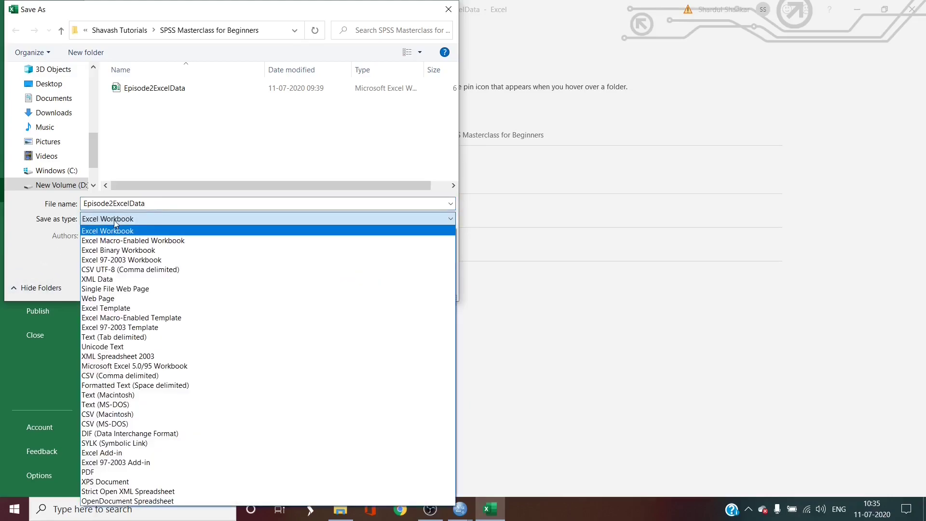
{"action": "left_click", "coordinate": [121, 231]}
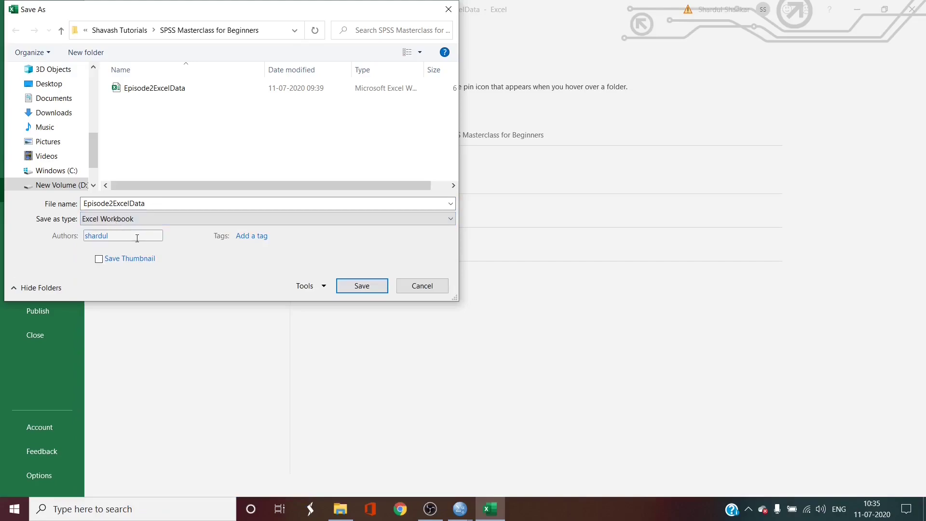
{"action": "left_click", "coordinate": [354, 287]}
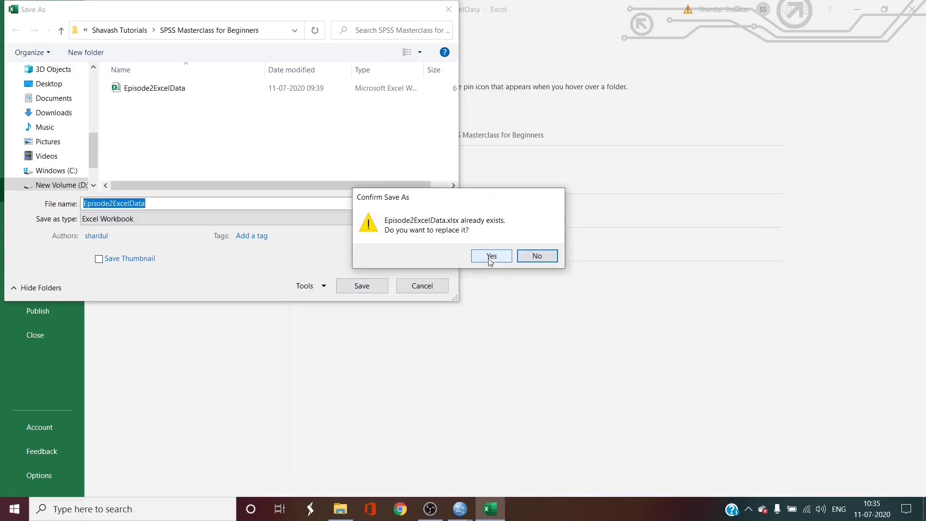
{"action": "left_click", "coordinate": [490, 259]}
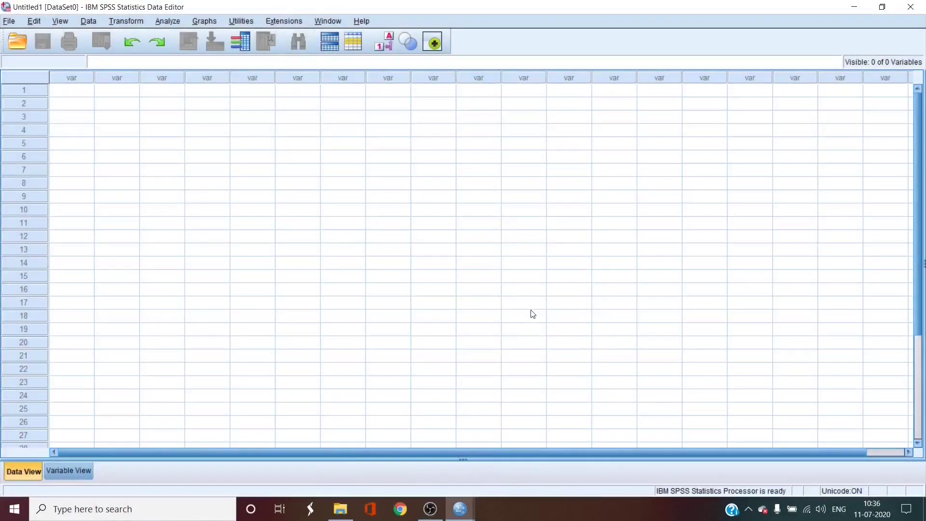
Start File > Open > Data and browse to the SPSS Masterclass for Beginners folder.
{"action": "left_click", "coordinate": [10, 22]}
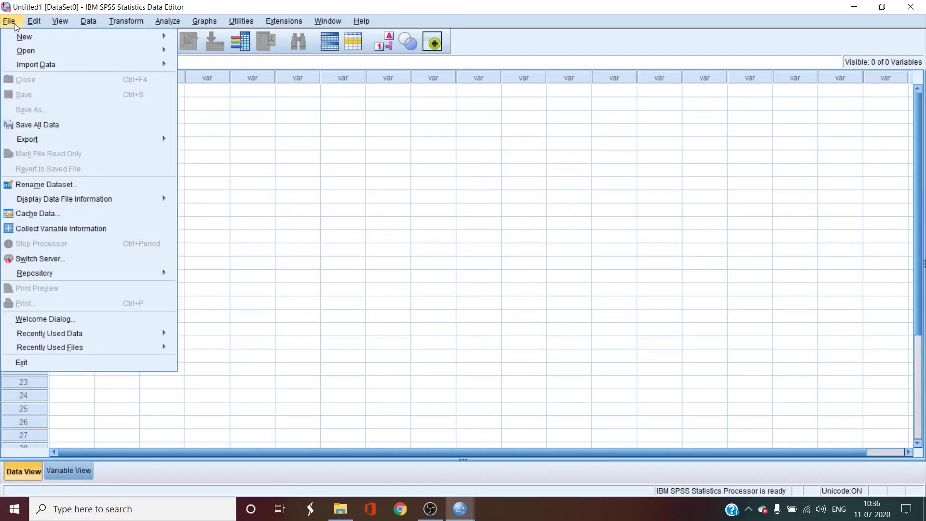
{"action": "mouse_move", "coordinate": [31, 52]}
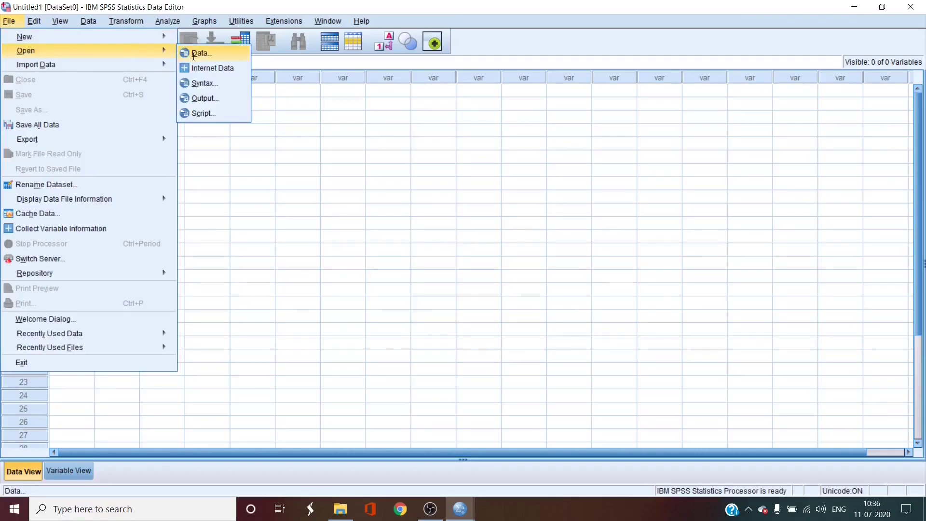
{"action": "left_click", "coordinate": [194, 53]}
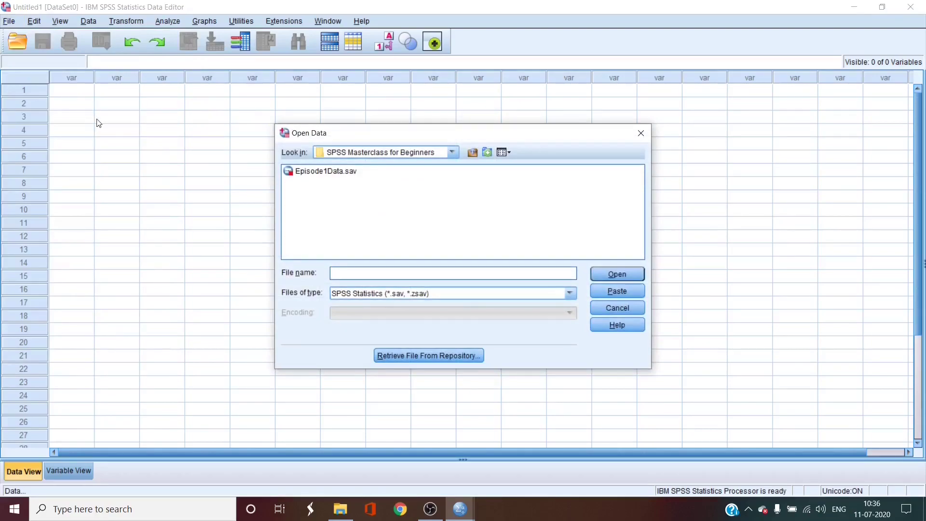
{"action": "left_click", "coordinate": [453, 152]}
{"action": "left_click", "coordinate": [392, 187]}
Filter to Excel (*.xls, *.xlsx, *.xlsm) files and open Episode2ExcelData.xlsx.
{"action": "left_click", "coordinate": [426, 298]}
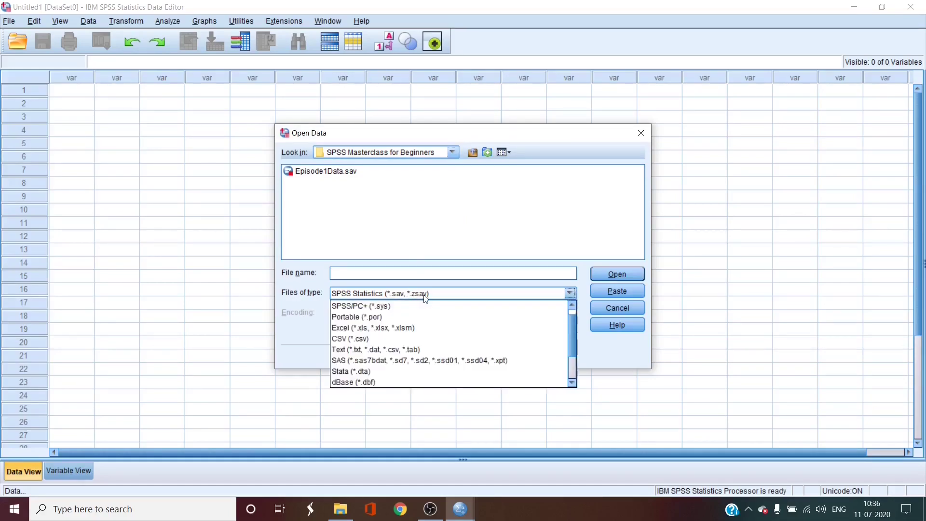
{"action": "left_click", "coordinate": [387, 328]}
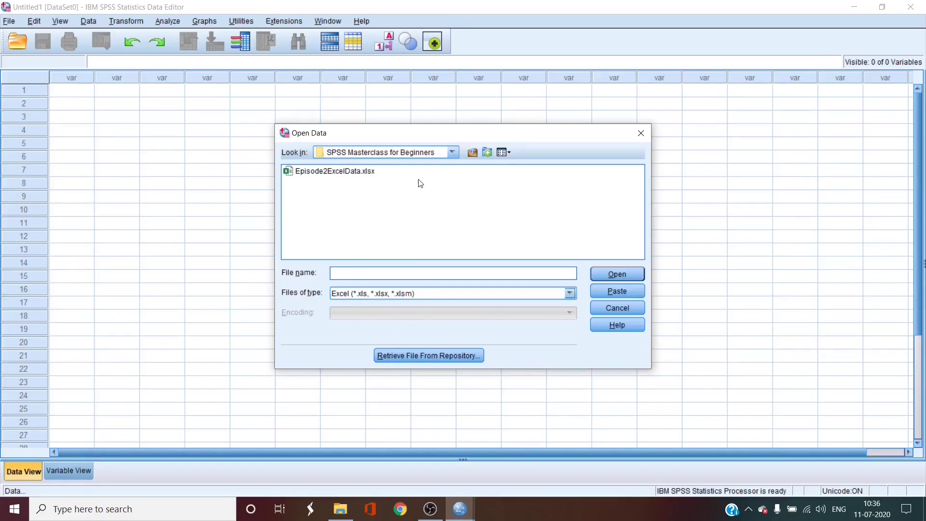
{"action": "left_click", "coordinate": [398, 294]}
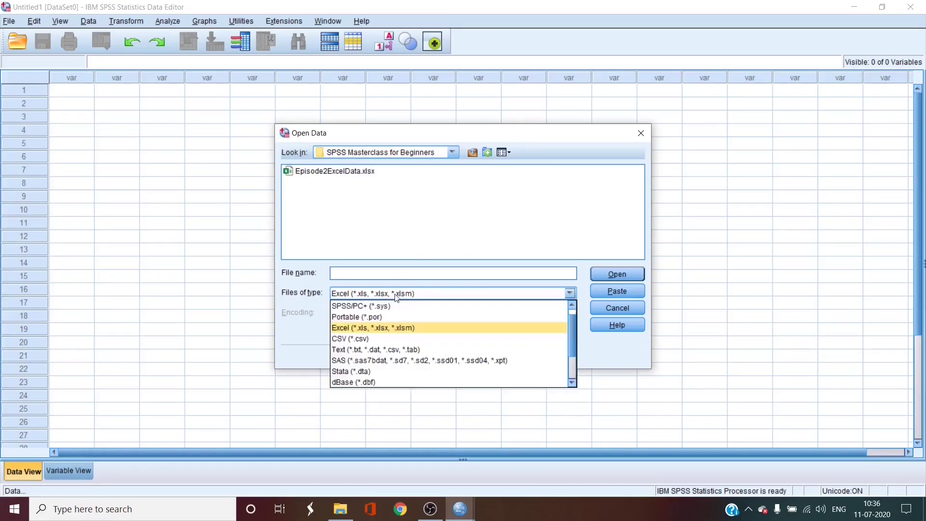
{"action": "left_click", "coordinate": [363, 329]}
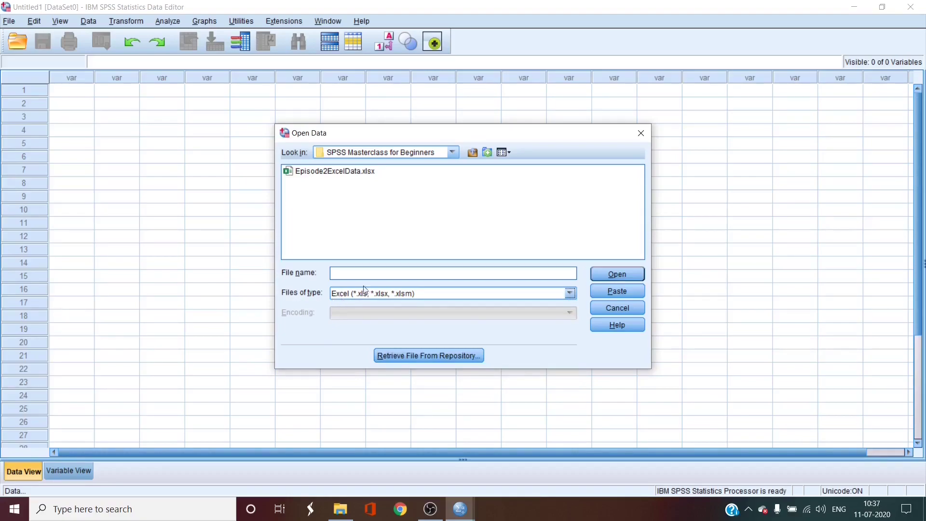
{"action": "left_click", "coordinate": [617, 274]}
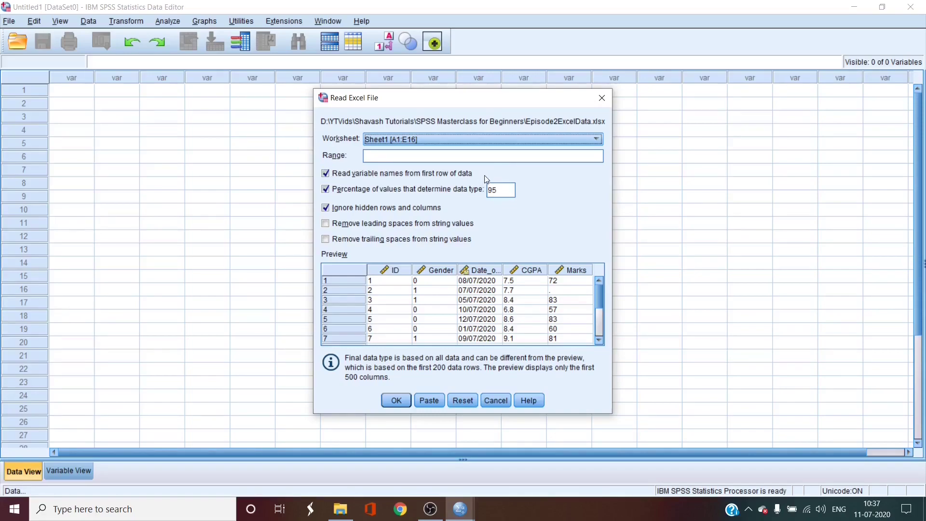
Import worksheet Sheet1 [A1:E16], reading variable names from the first row.
{"action": "left_click", "coordinate": [390, 140]}
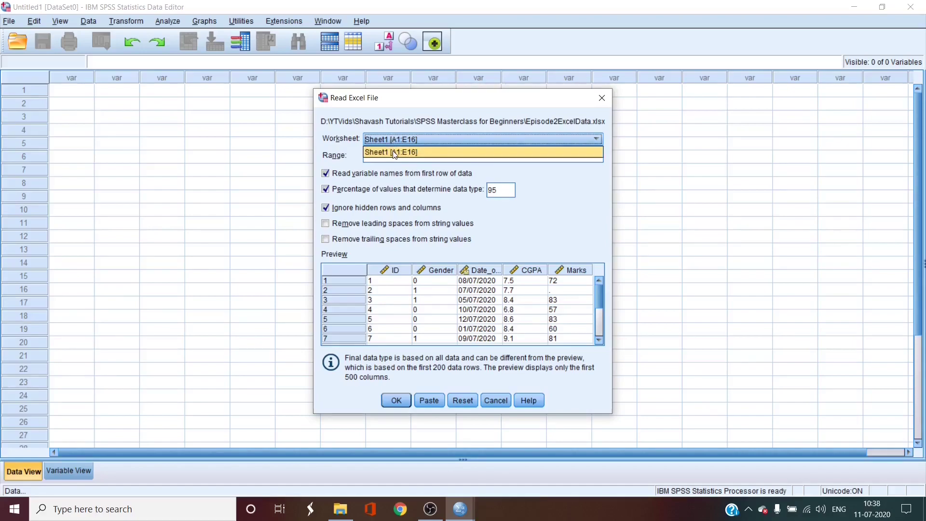
{"action": "left_click", "coordinate": [395, 153]}
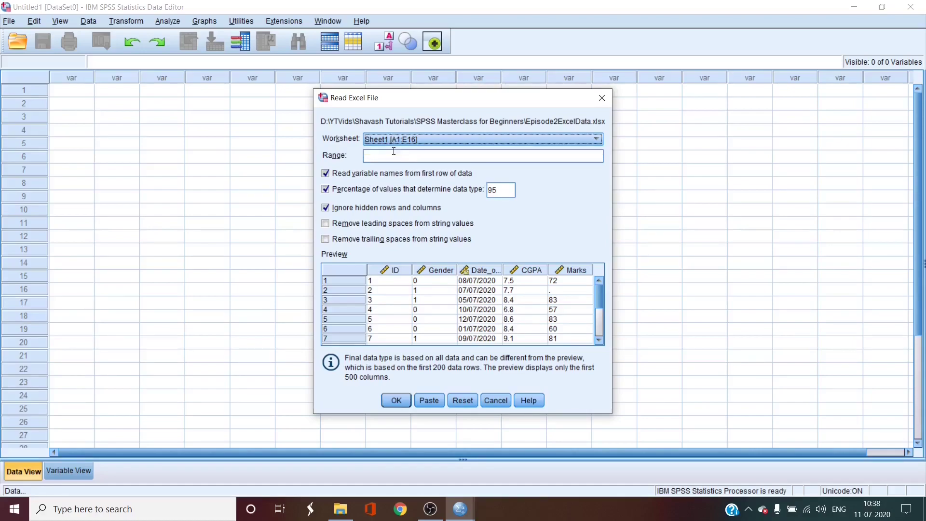
{"action": "left_click", "coordinate": [389, 140]}
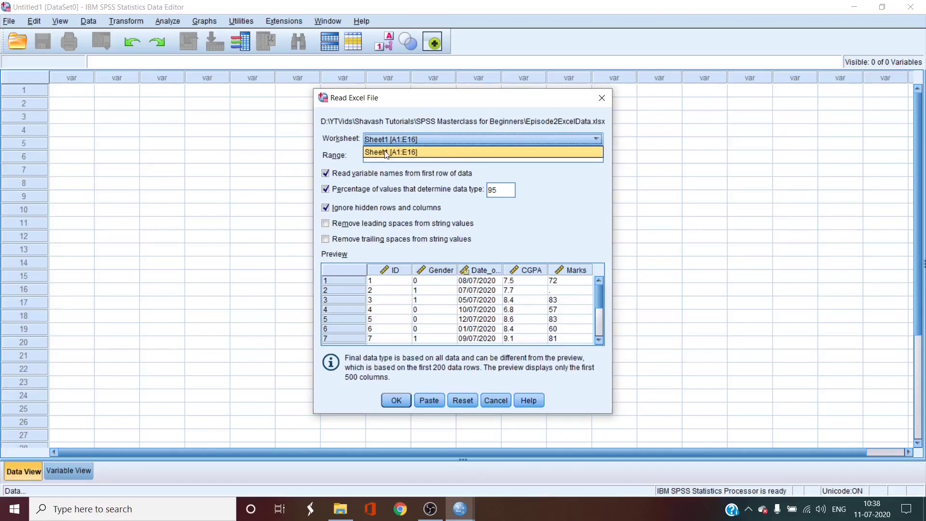
{"action": "left_click", "coordinate": [386, 153]}
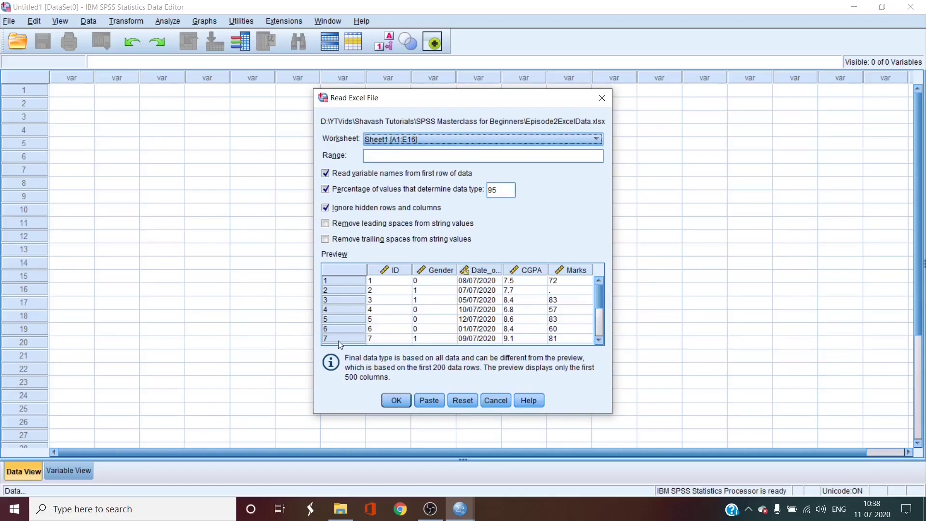
{"action": "left_click", "coordinate": [386, 398]}
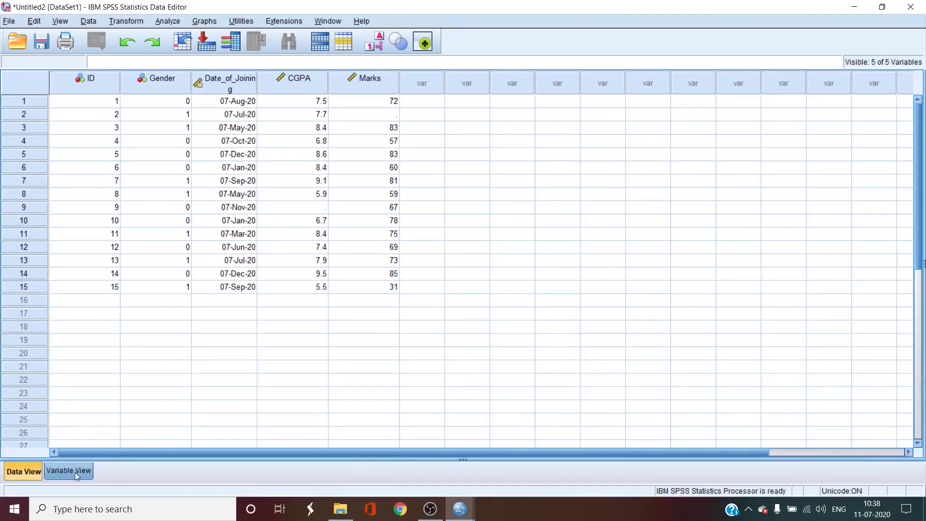
In Variable View, paste Nominal as the measure for Date_of_Joining.
{"action": "left_click", "coordinate": [76, 475]}
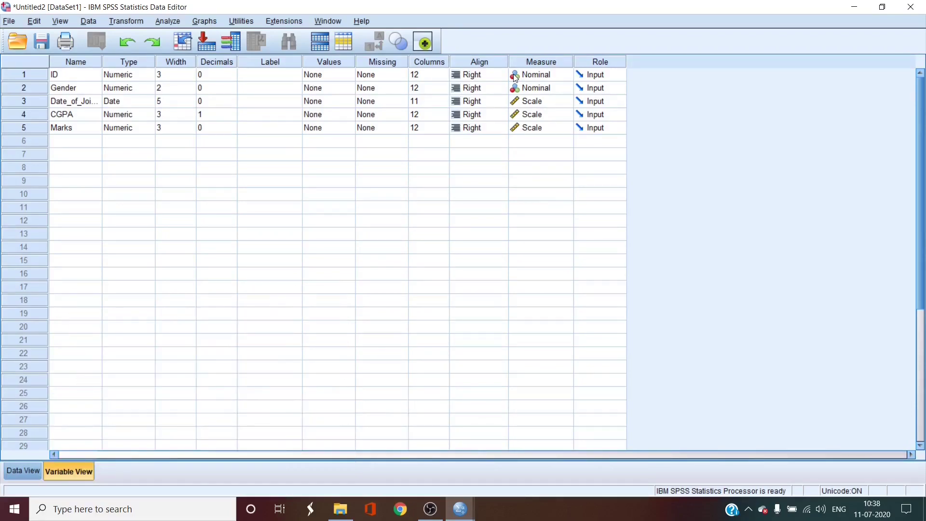
{"action": "type", "text": "Nominal"}
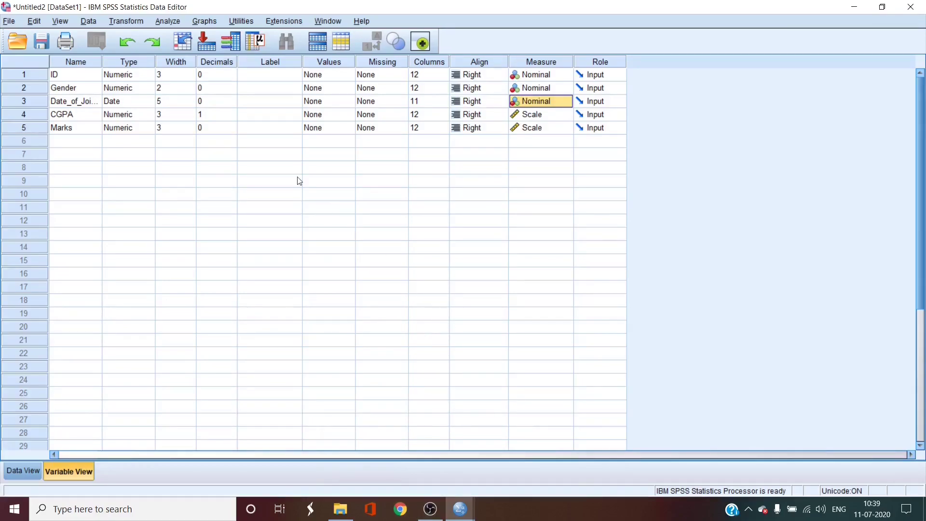
{"action": "left_click", "coordinate": [9, 22]}
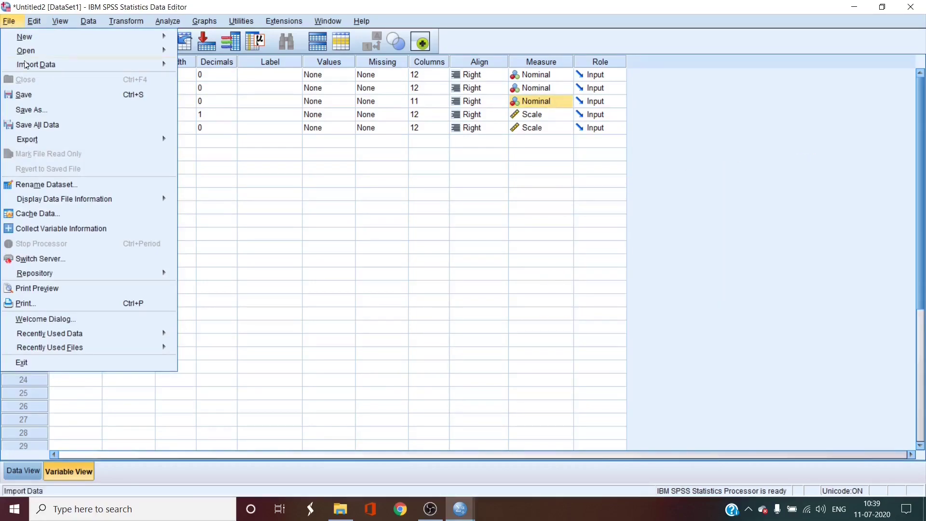
Save the dataset as Episode2Data.sav, then bring File Explorer forward.
{"action": "left_click", "coordinate": [36, 112]}
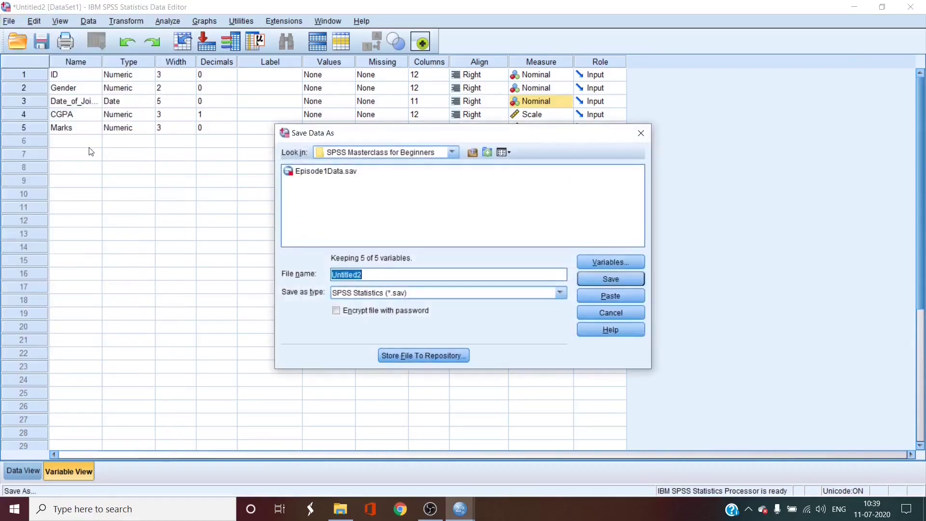
{"action": "type", "text": "/e"}
{"action": "key", "text": "BackSpace"}
{"action": "key", "text": "BackSpace"}
{"action": "type", "text": "Epidode2Data"}
{"action": "left_click", "coordinate": [611, 280]}
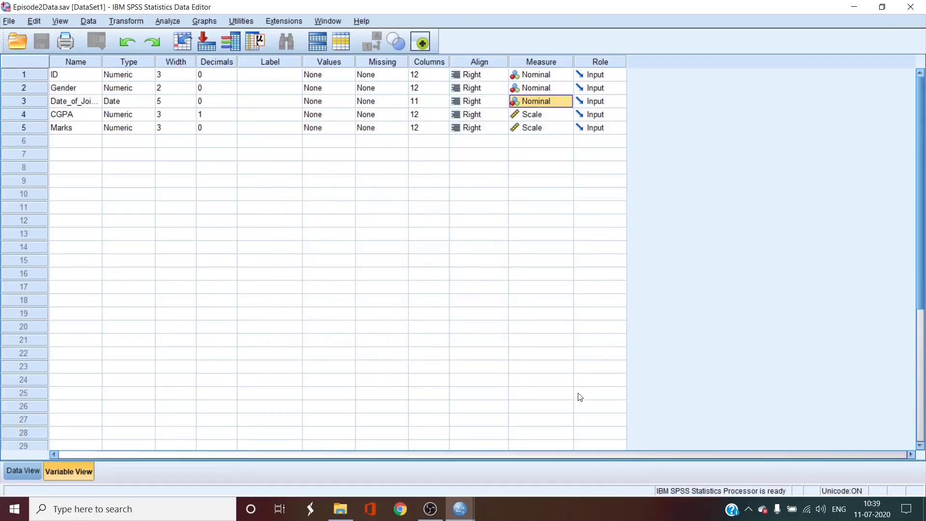
{"action": "left_click", "coordinate": [340, 509]}
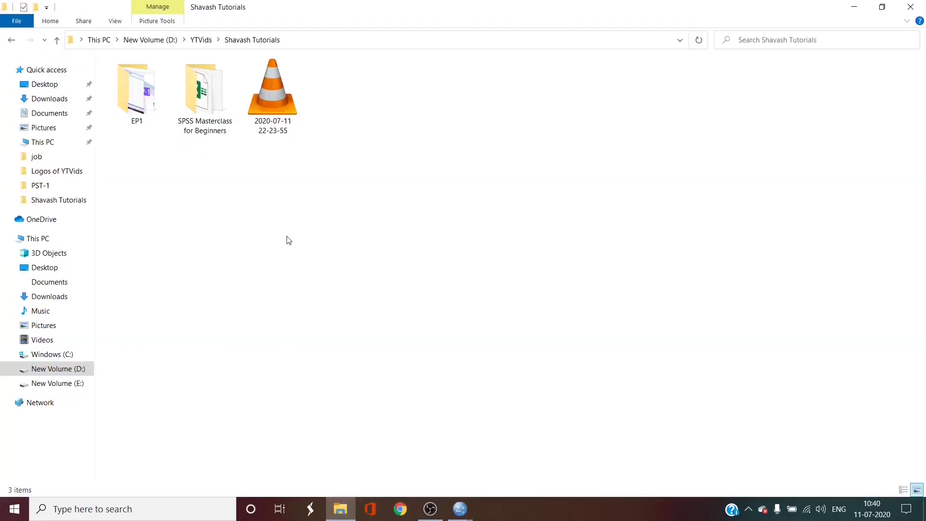
Check Episode2Data is in the SPSS Masterclass for Beginners folder, then return to the Episode2Data.sav editor.
{"action": "left_click", "coordinate": [197, 96]}
{"action": "double_click", "coordinate": [197, 96]}
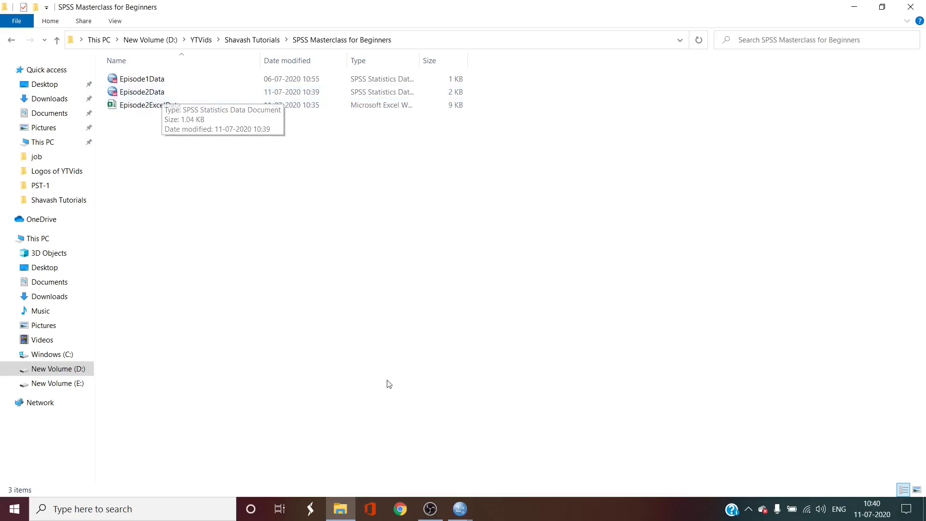
{"action": "mouse_move", "coordinate": [460, 511]}
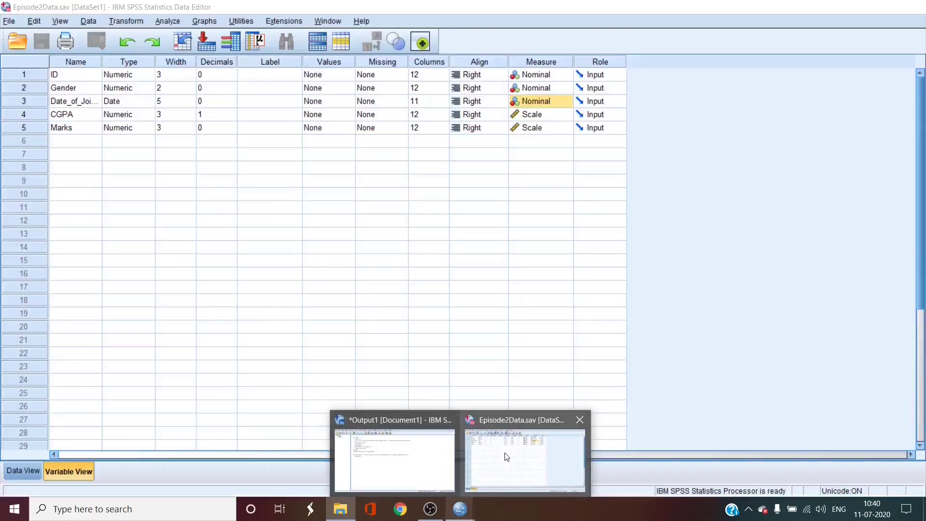
{"action": "left_click", "coordinate": [505, 453]}
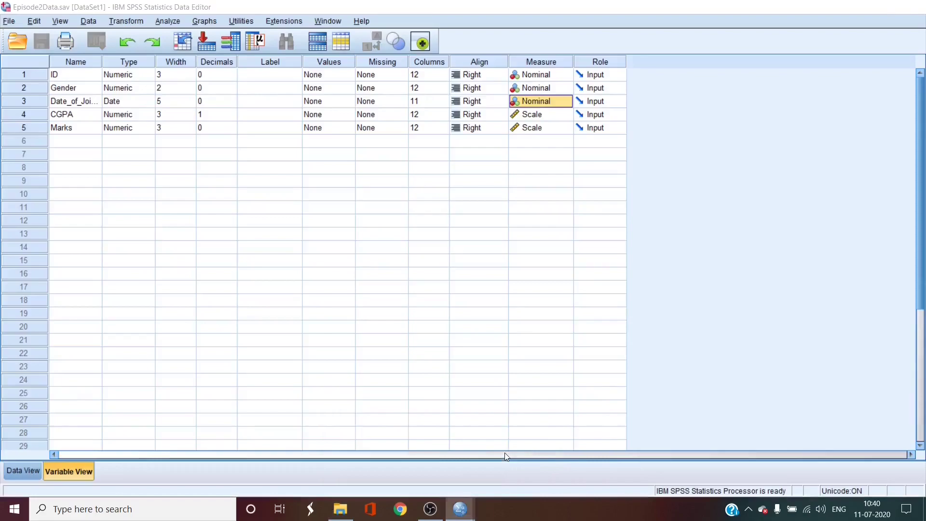
Switch to Data View to see the 15 student rows.
{"action": "left_click", "coordinate": [25, 475]}
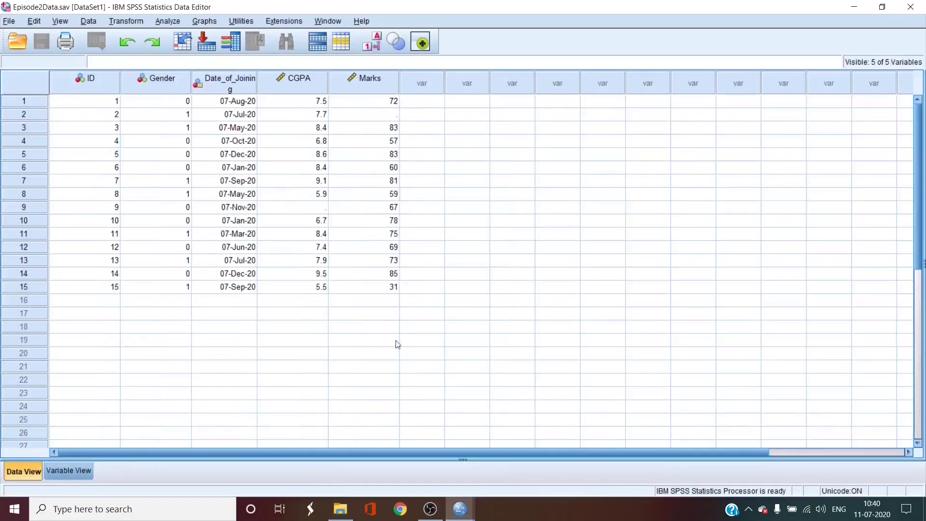